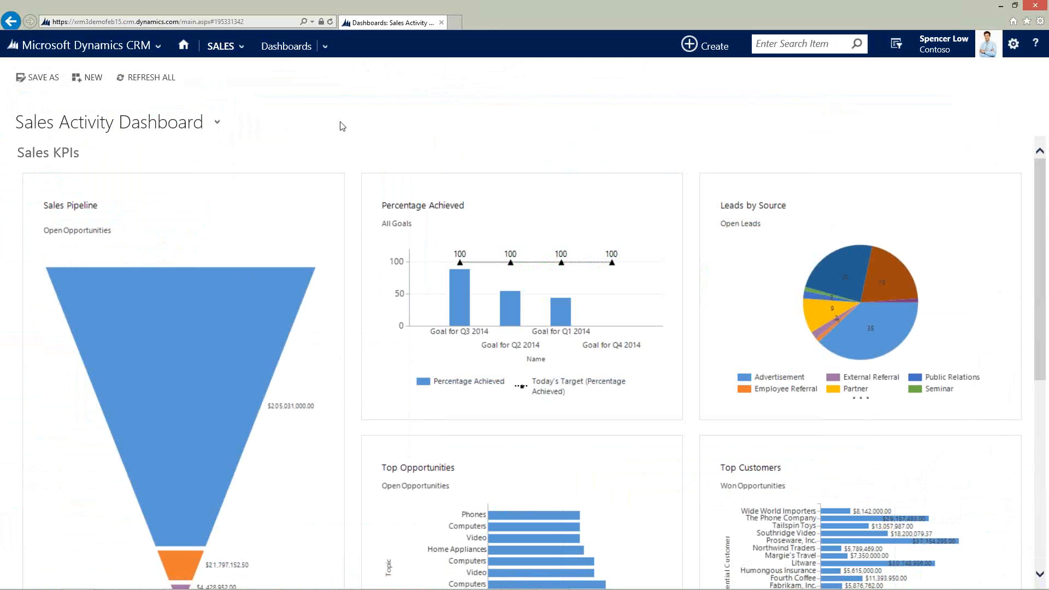
{"action": "left_click", "coordinate": [147, 50]}
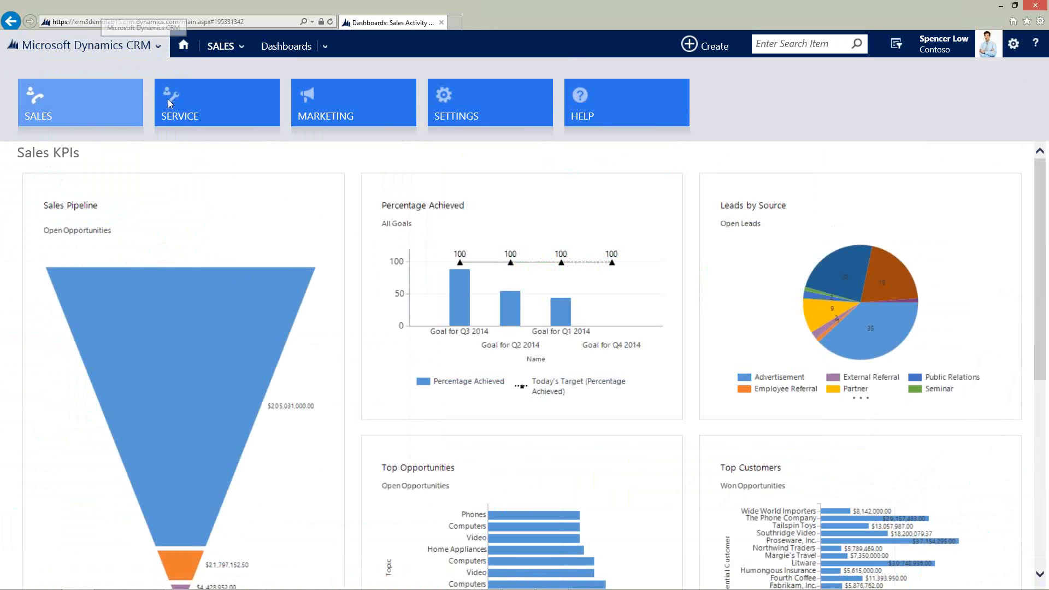
{"action": "left_click", "coordinate": [218, 47]}
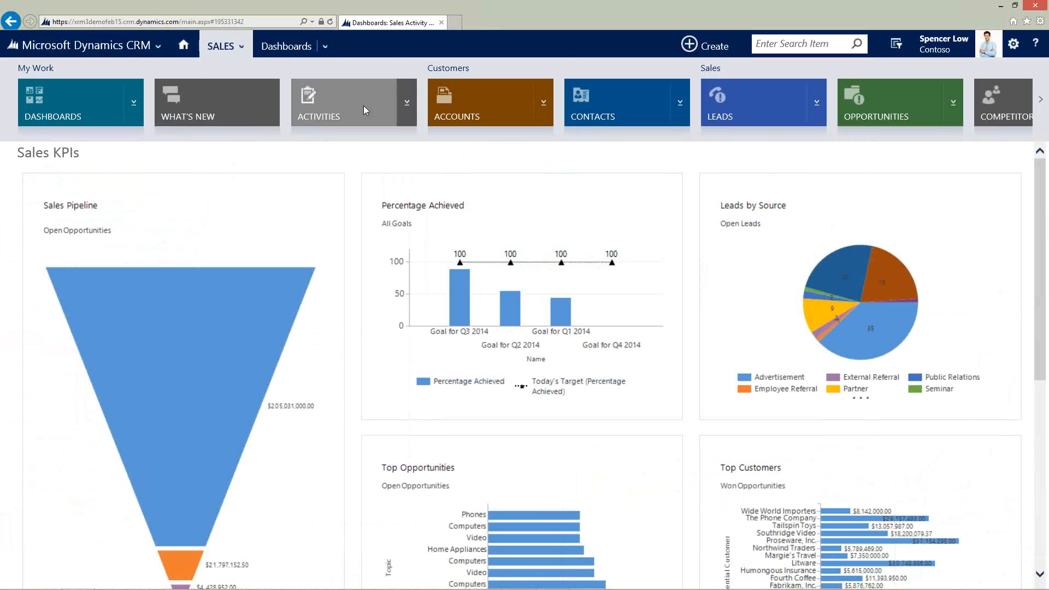
{"action": "left_click", "coordinate": [543, 104]}
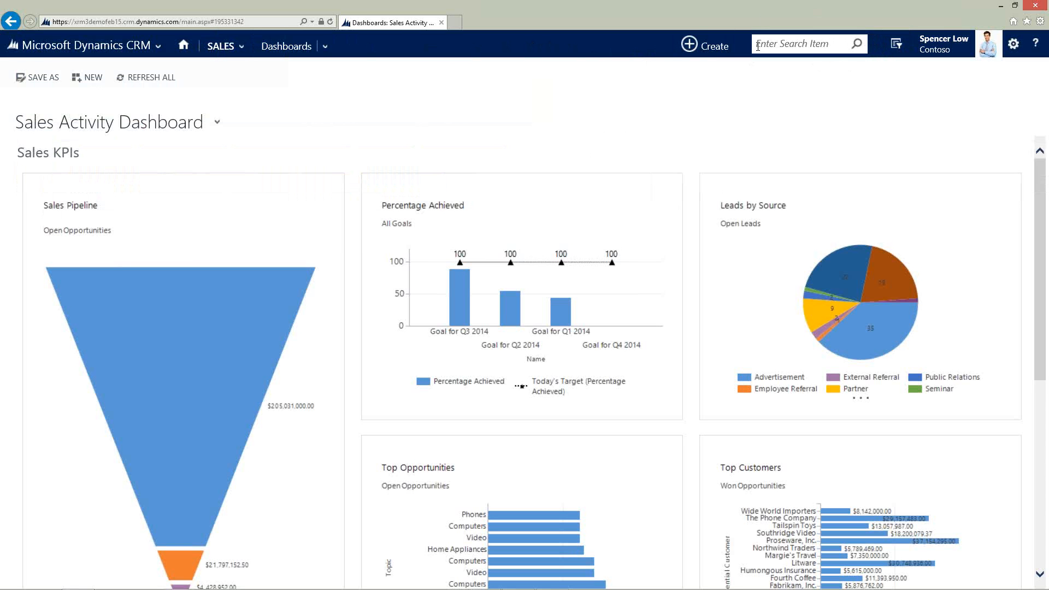
Search all records for *winery.
{"action": "left_click", "coordinate": [825, 45]}
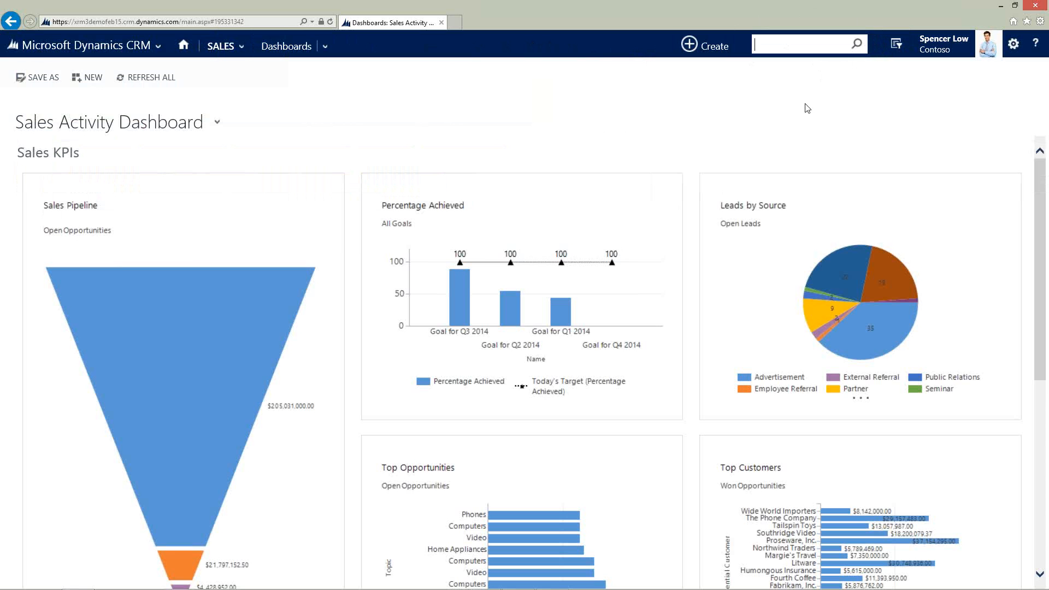
{"action": "type", "text": "*winery"}
{"action": "key", "text": "Return"}
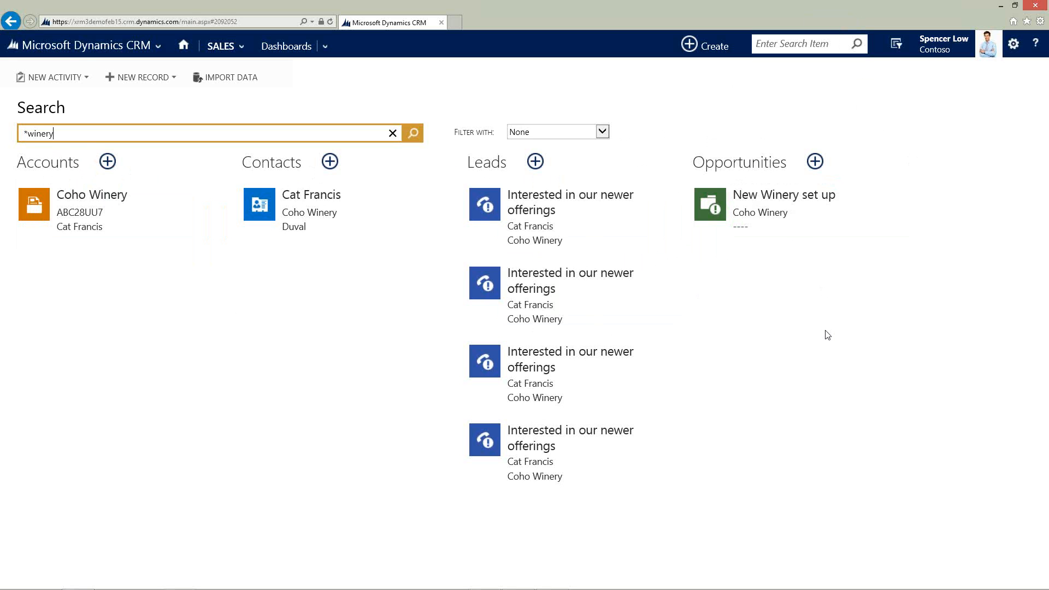
Open the Coho Winery account from the search results.
{"action": "left_click", "coordinate": [602, 132]}
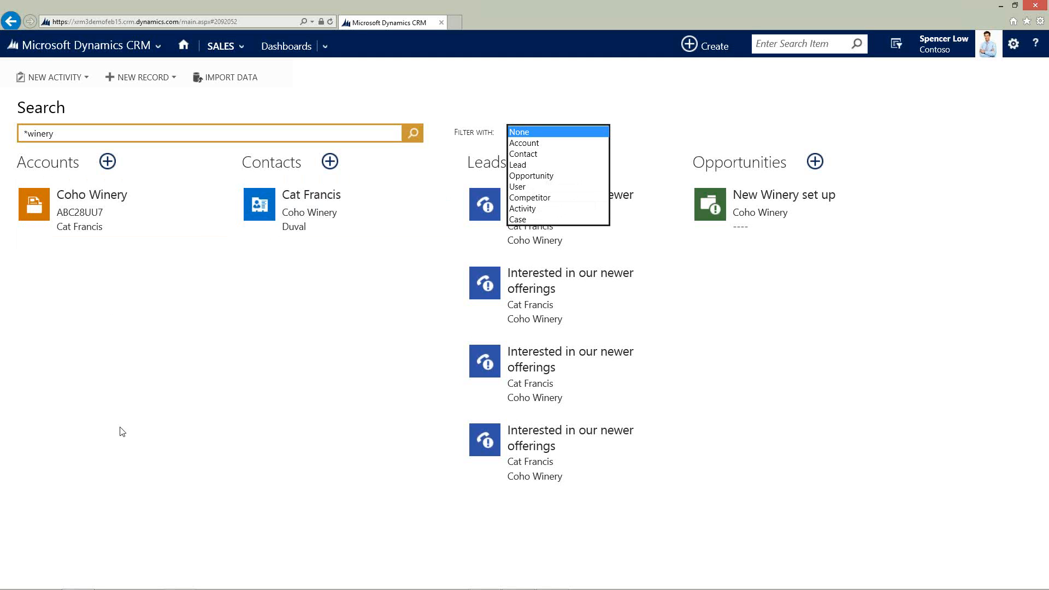
{"action": "left_click", "coordinate": [314, 369]}
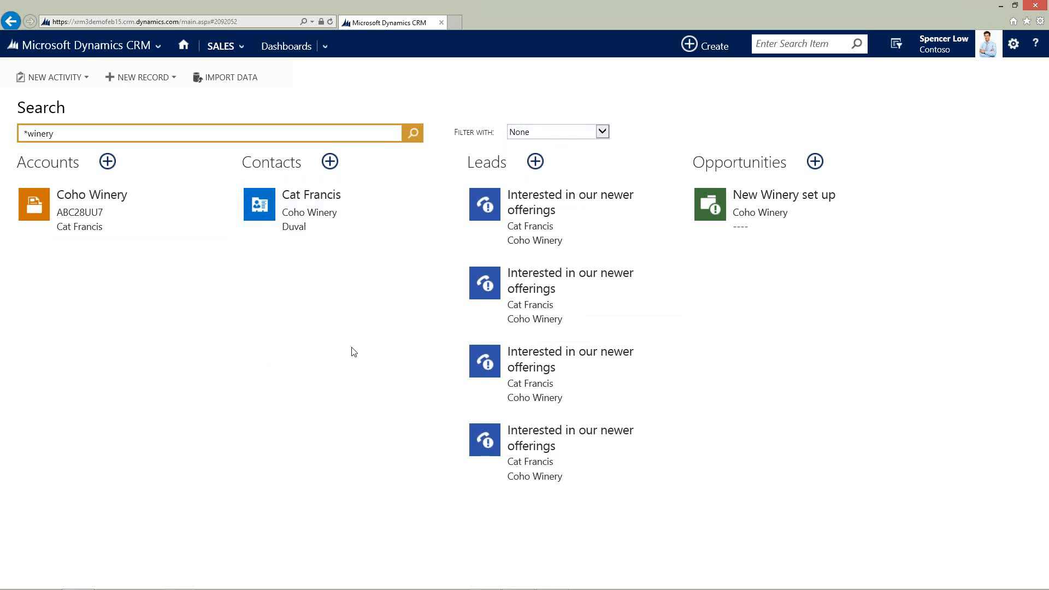
{"action": "left_click", "coordinate": [79, 217]}
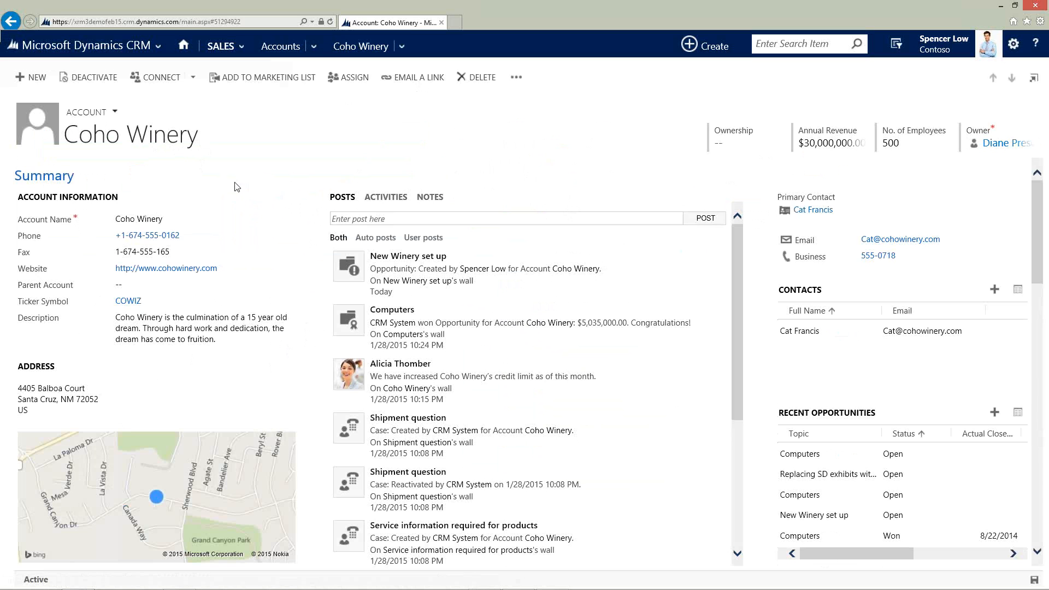
Search all records for cat.
{"action": "left_click", "coordinate": [832, 45]}
{"action": "type", "text": "cat"}
{"action": "key", "text": "Return"}
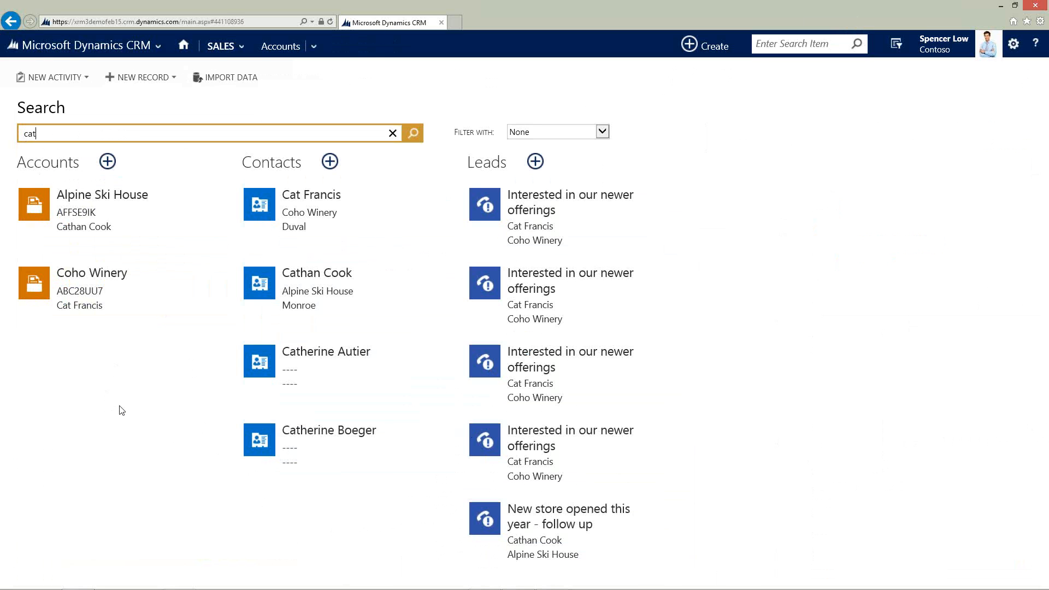
Search all records for computer.
{"action": "left_click", "coordinate": [805, 44]}
{"action": "type", "text": "computer"}
{"action": "key", "text": "Return"}
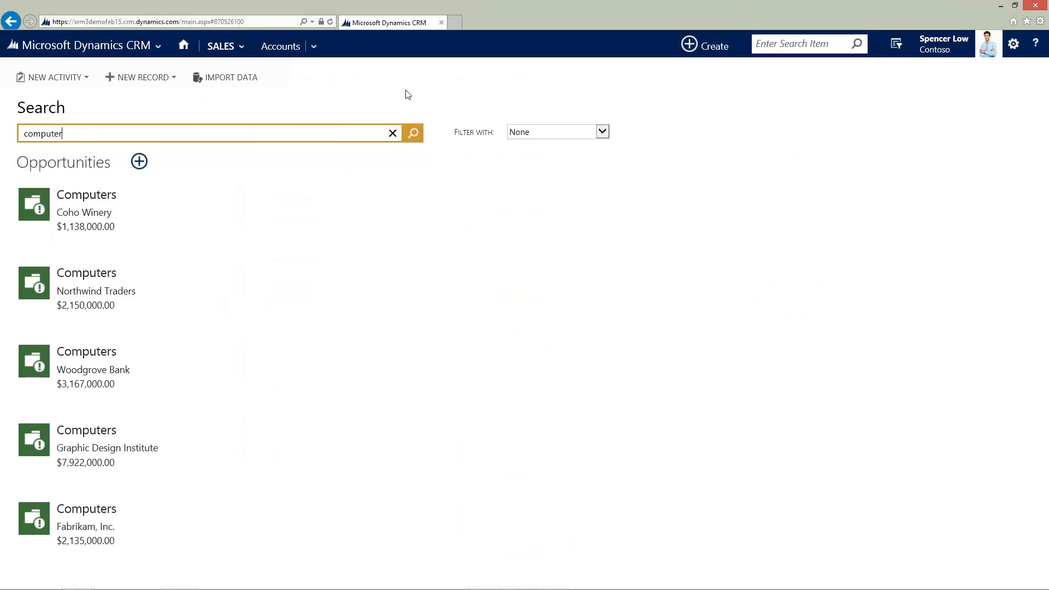
Open the Accounts list from the Sales area.
{"action": "left_click", "coordinate": [221, 54]}
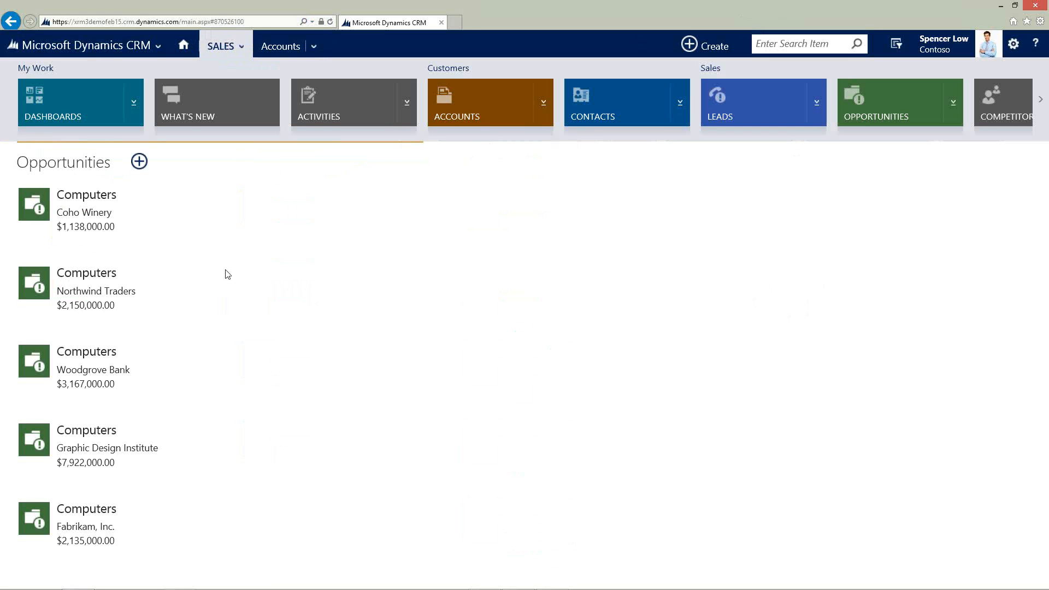
{"action": "left_click", "coordinate": [221, 54]}
{"action": "left_click", "coordinate": [221, 48]}
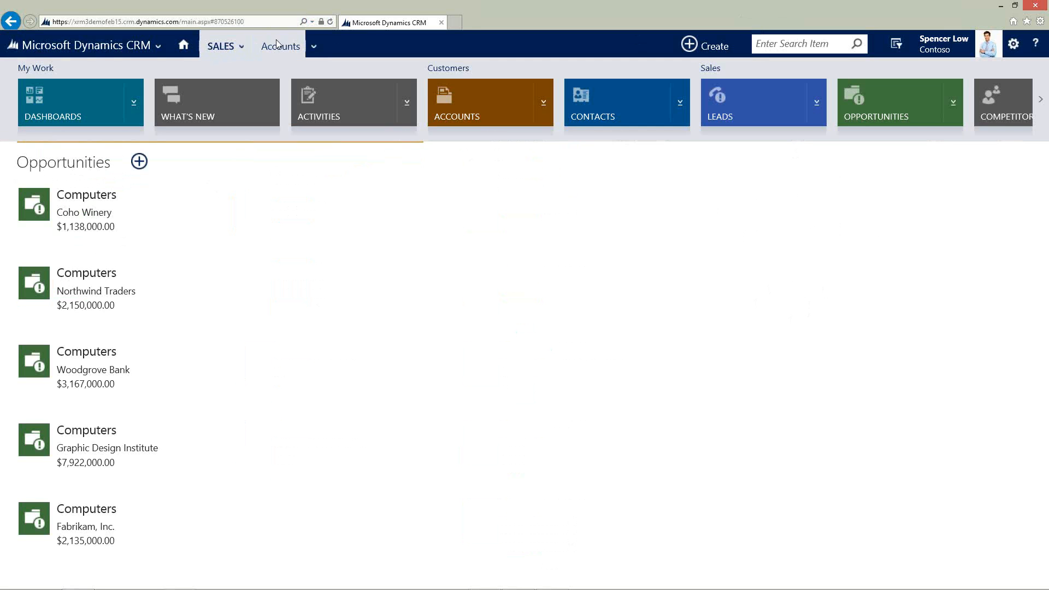
{"action": "left_click", "coordinate": [282, 52]}
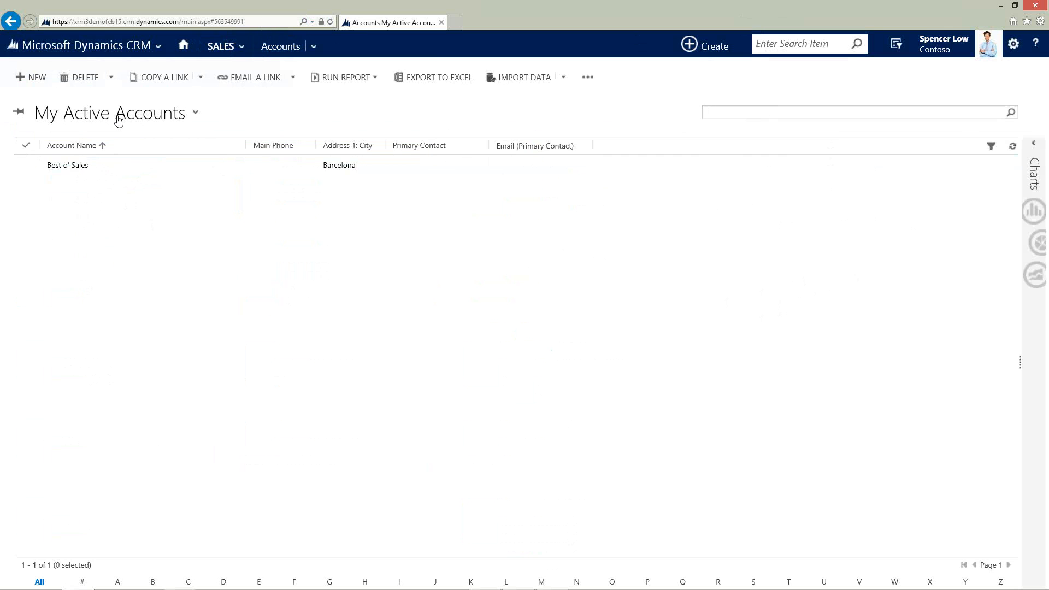
Switch the accounts list to the Active Accounts view and open the Coho Winery account.
{"action": "left_click", "coordinate": [118, 119]}
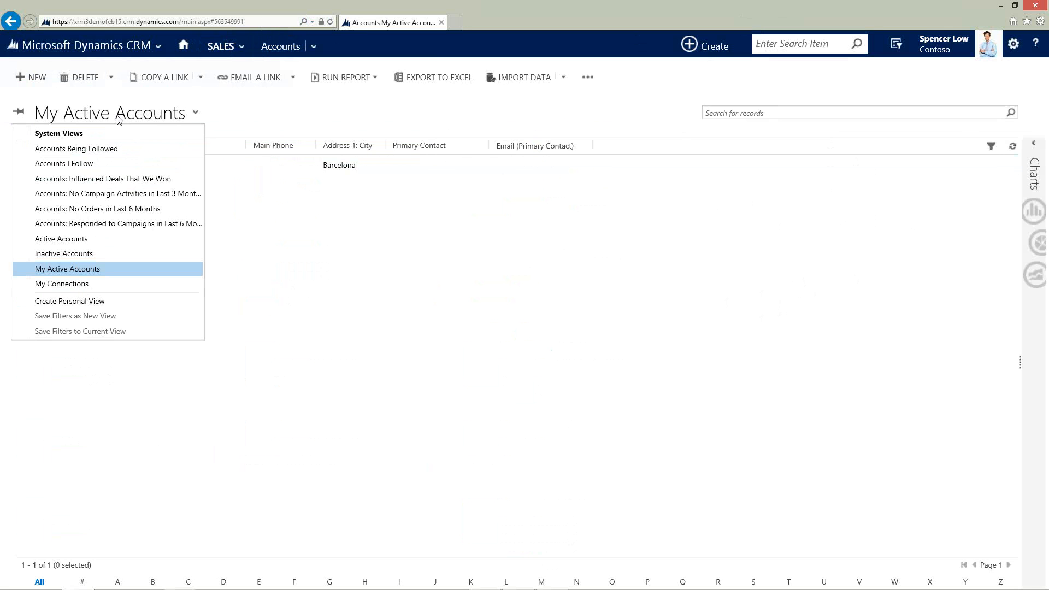
{"action": "left_click", "coordinate": [68, 240]}
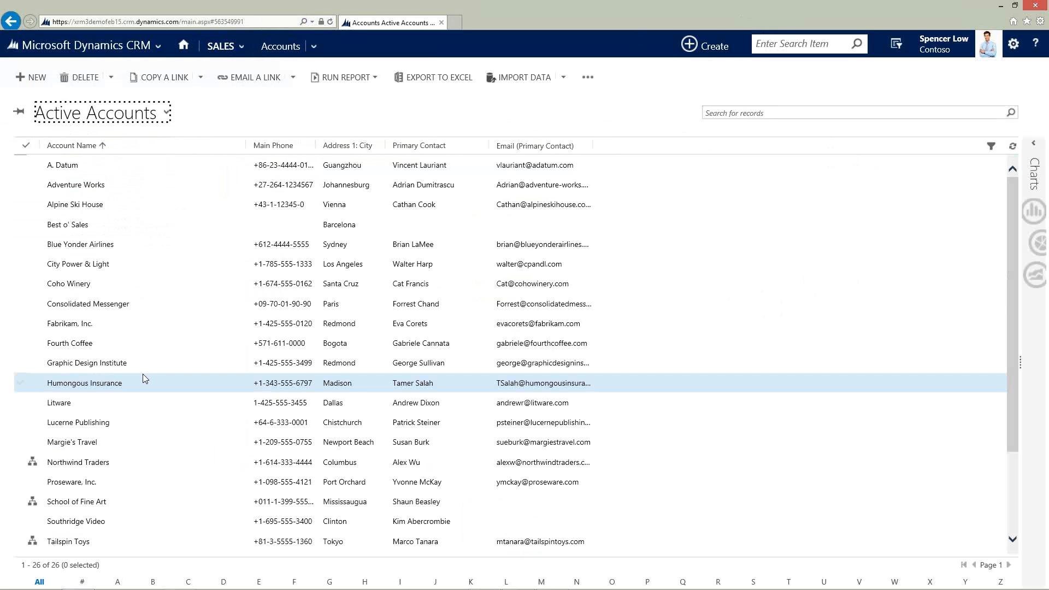
{"action": "left_click", "coordinate": [73, 283]}
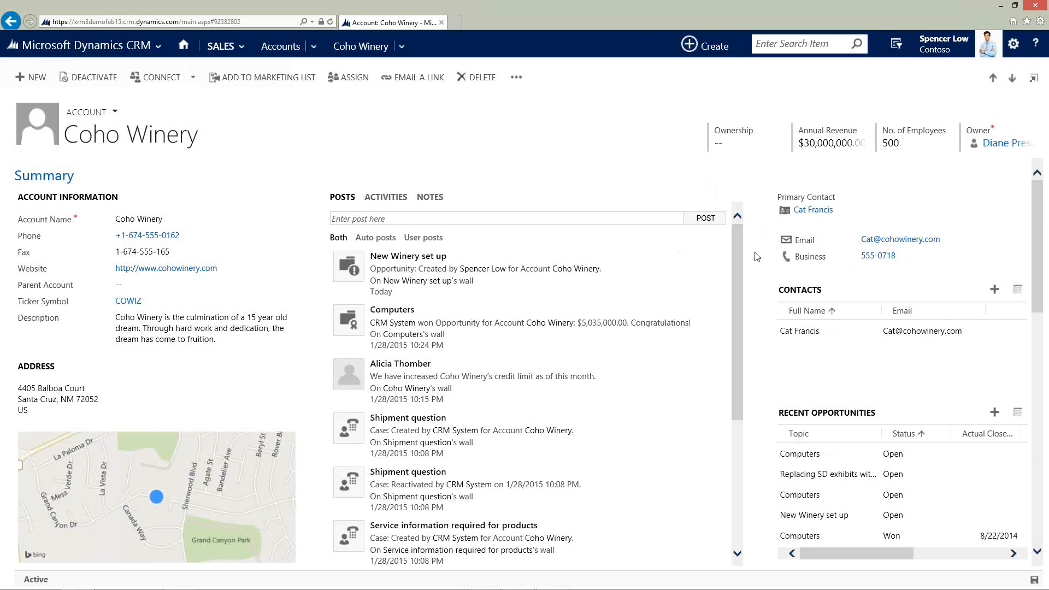
{"action": "left_click", "coordinate": [696, 51]}
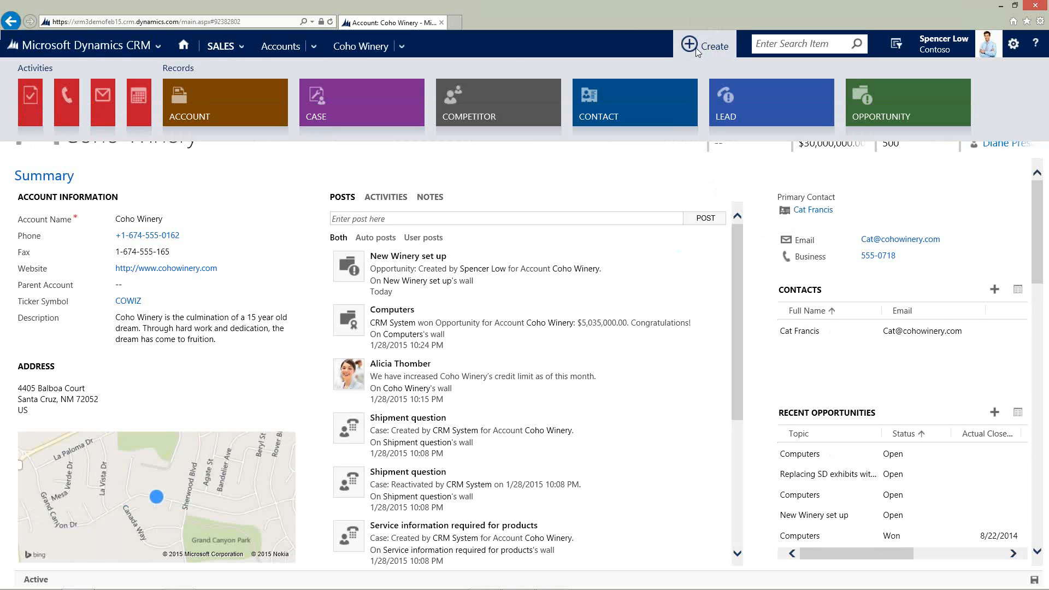
{"action": "left_click", "coordinate": [506, 54]}
{"action": "left_click", "coordinate": [711, 52]}
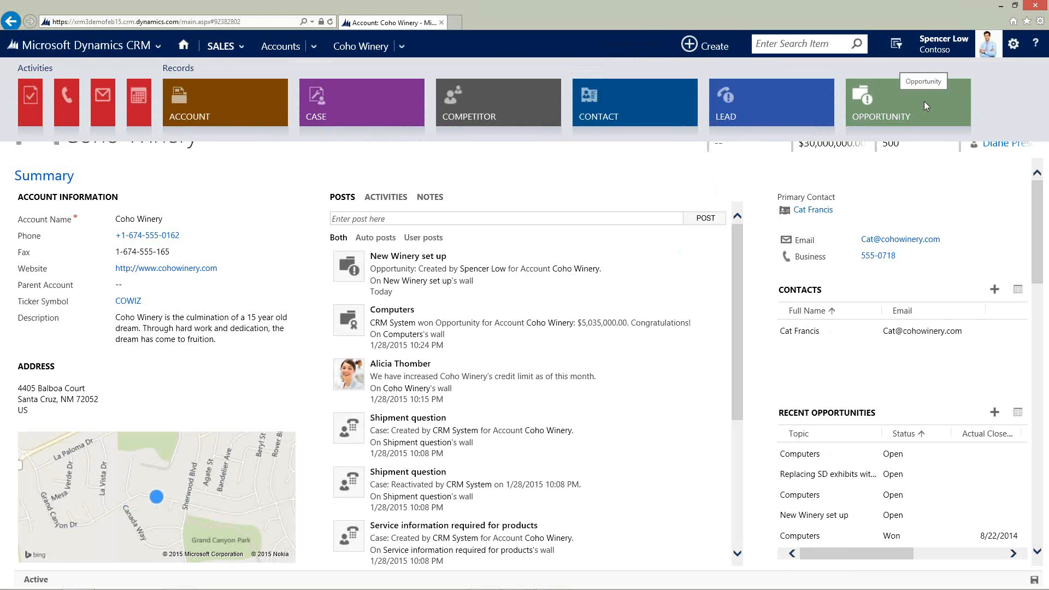
{"action": "left_click", "coordinate": [615, 106]}
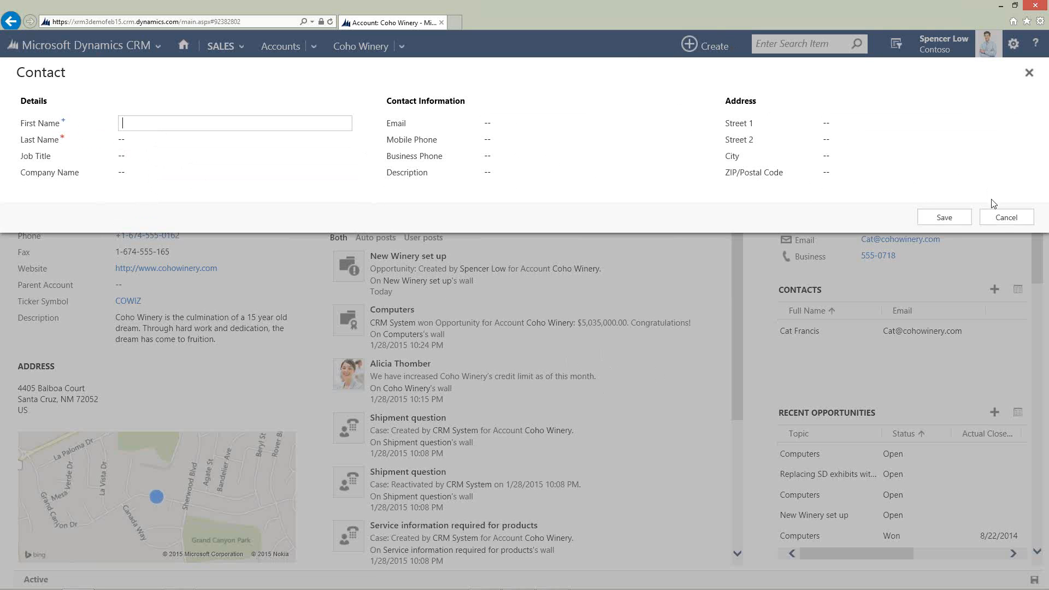
{"action": "left_click", "coordinate": [1002, 216]}
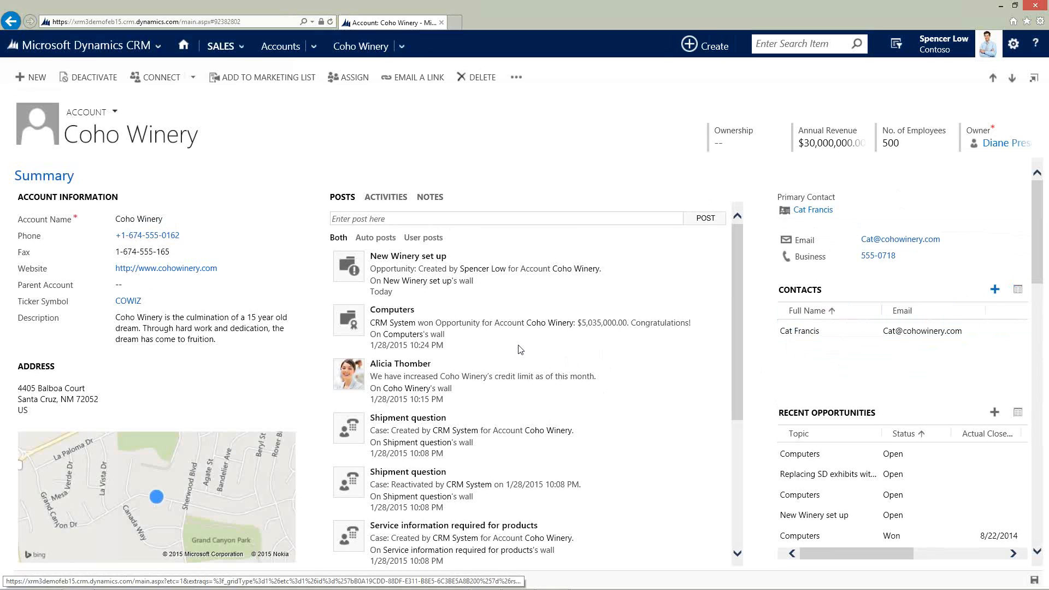
Add a new contact to the Coho Winery account, entering the contact's first name, last name and job title COO.
{"action": "left_click", "coordinate": [993, 291]}
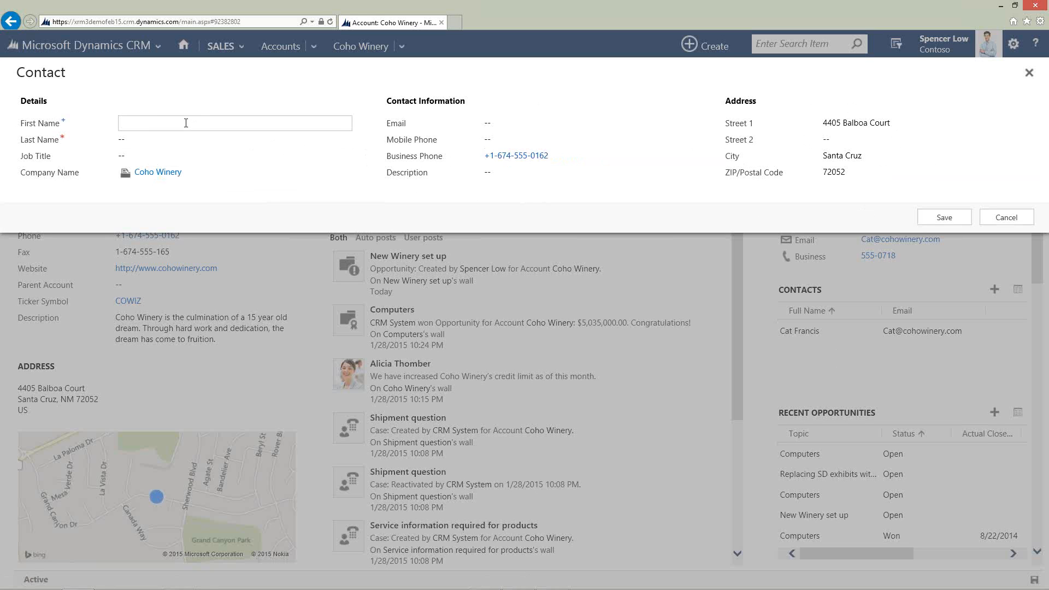
{"action": "type", "text": "Fred"}
{"action": "key", "text": "Tab"}
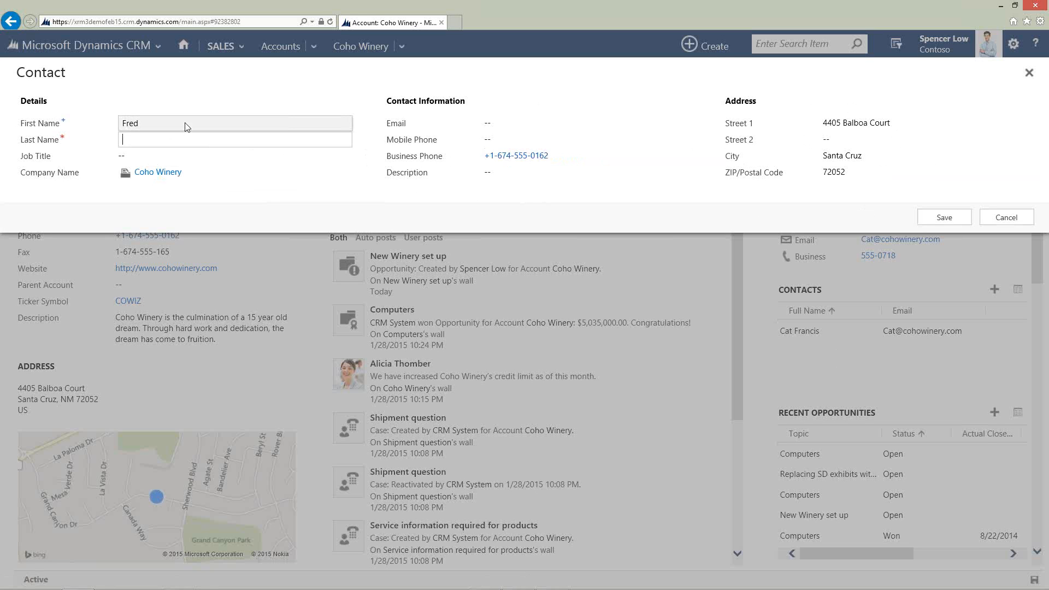
{"action": "type", "text": "Flintstone"}
{"action": "key", "text": "Tab"}
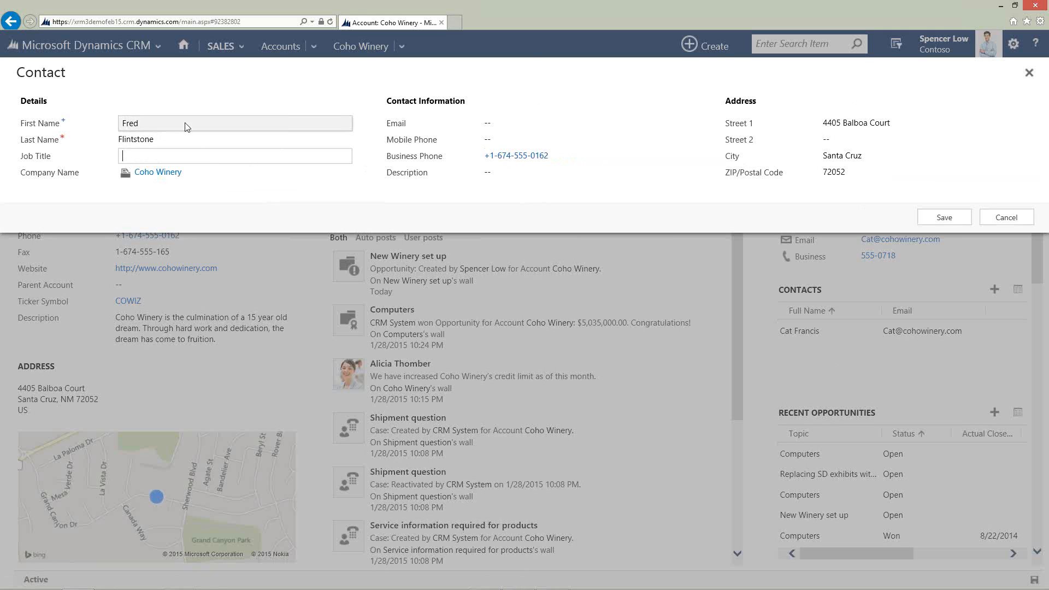
{"action": "type", "text": "COO"}
{"action": "key", "text": "Tab"}
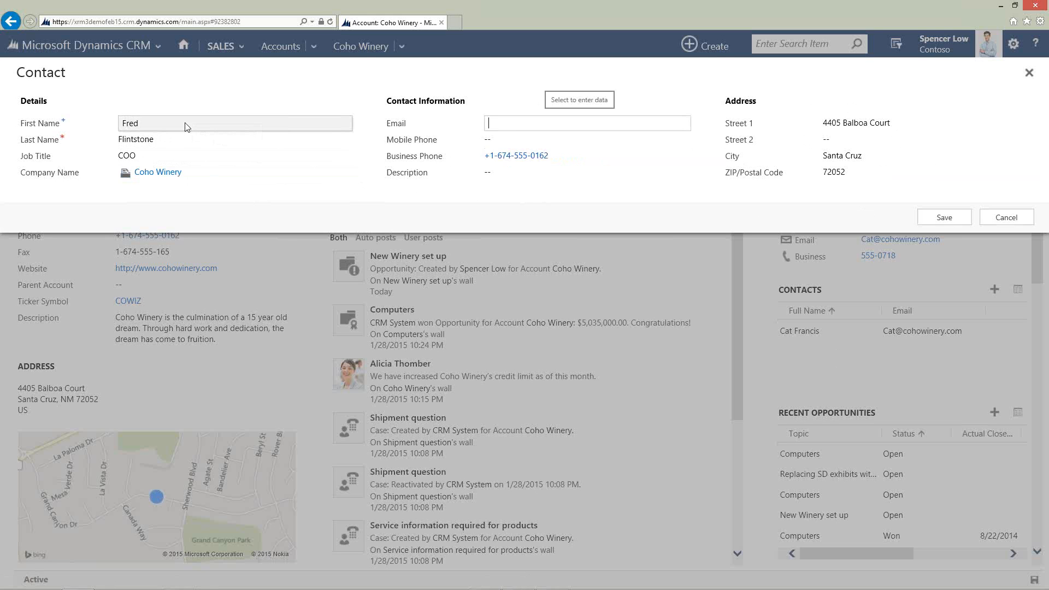
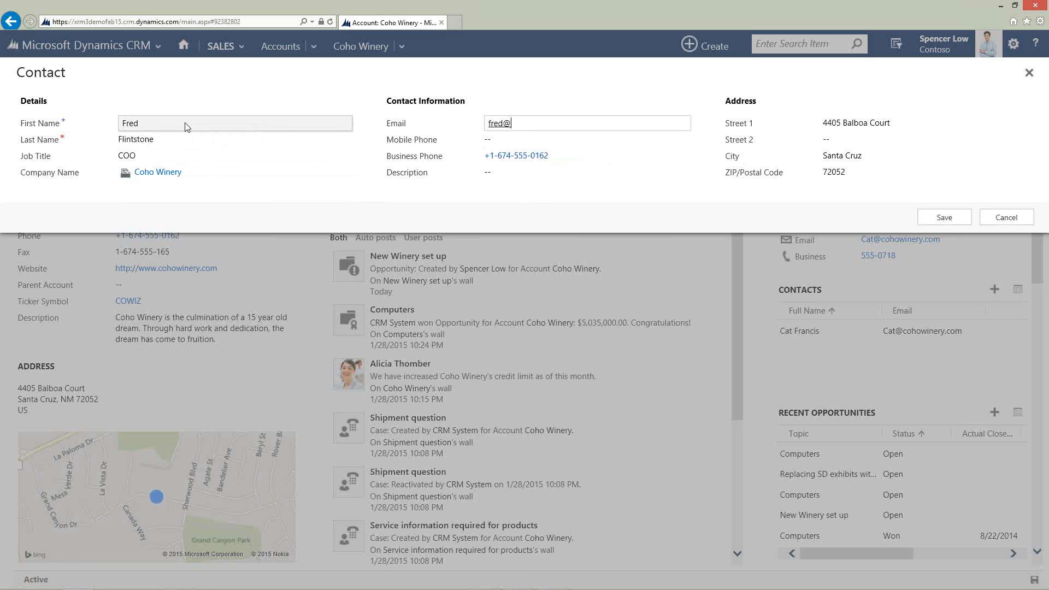
Fill in the contact's e-mail address and save the new contact.
{"action": "key", "text": "Tab"}
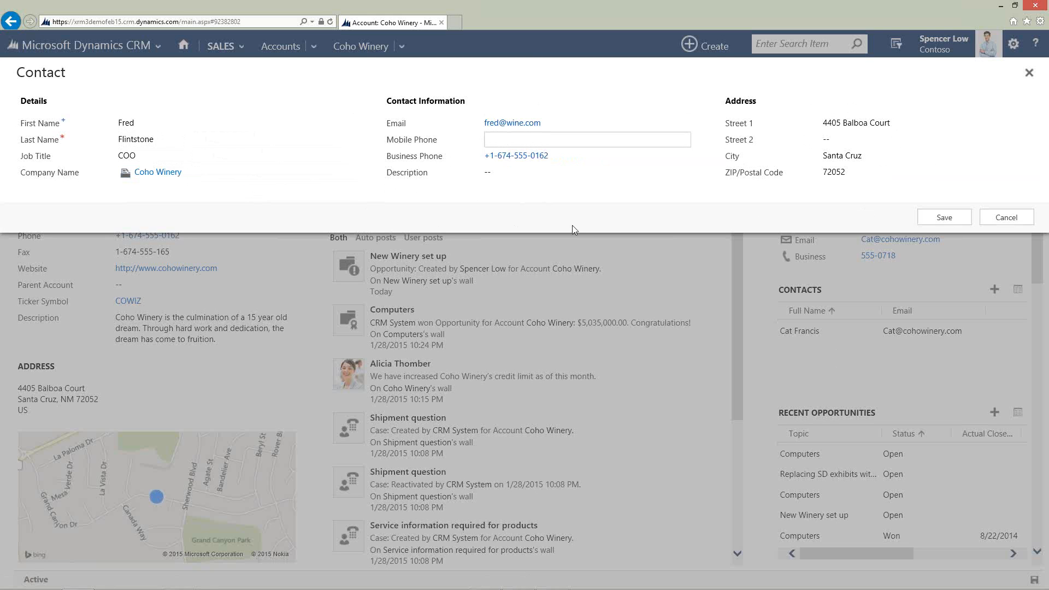
{"action": "left_click", "coordinate": [942, 217]}
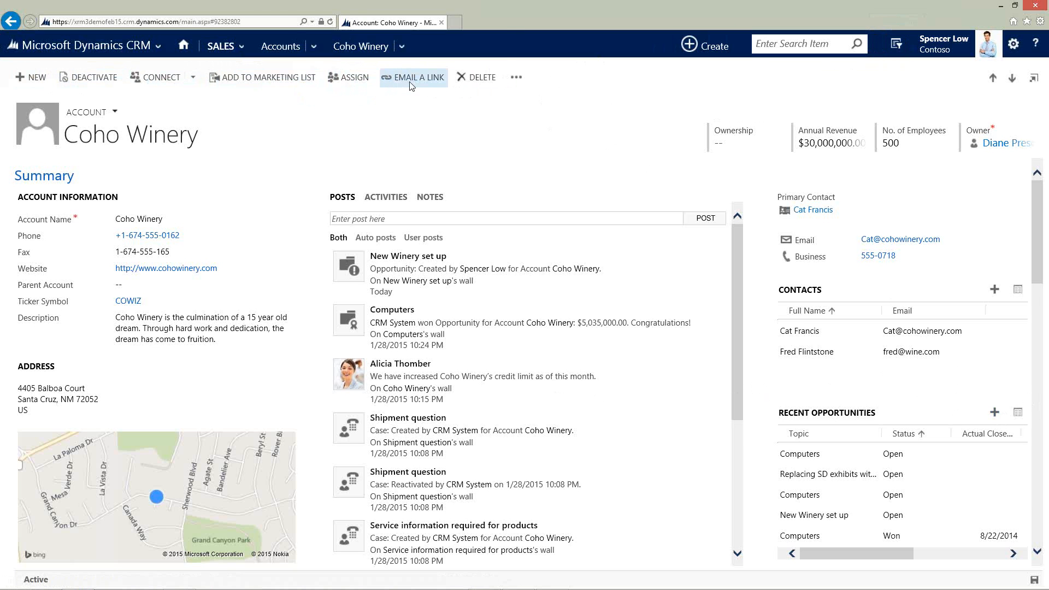
{"action": "left_click", "coordinate": [517, 78]}
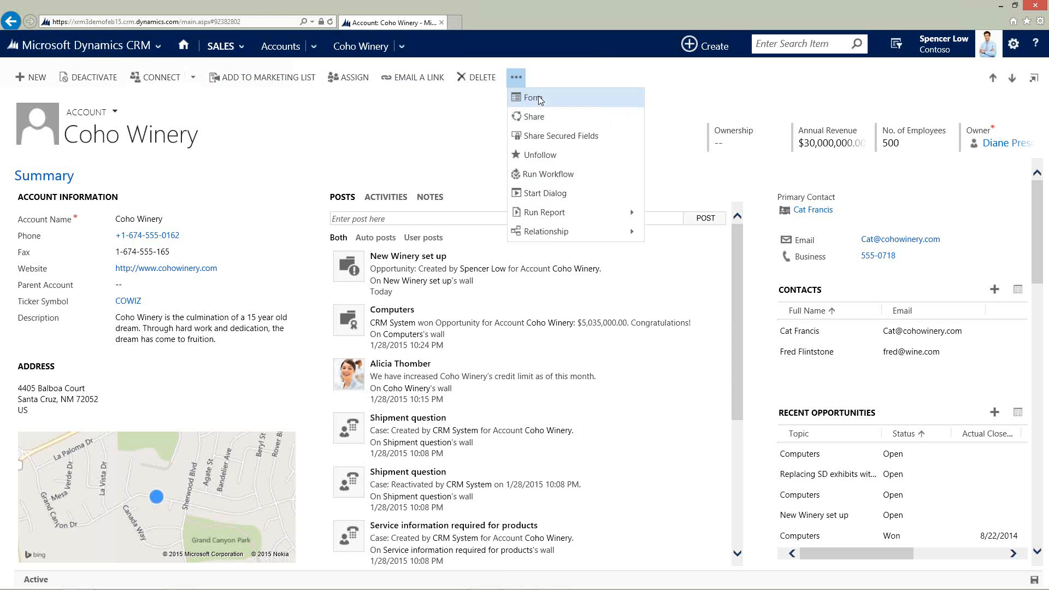
{"action": "left_click", "coordinate": [342, 143]}
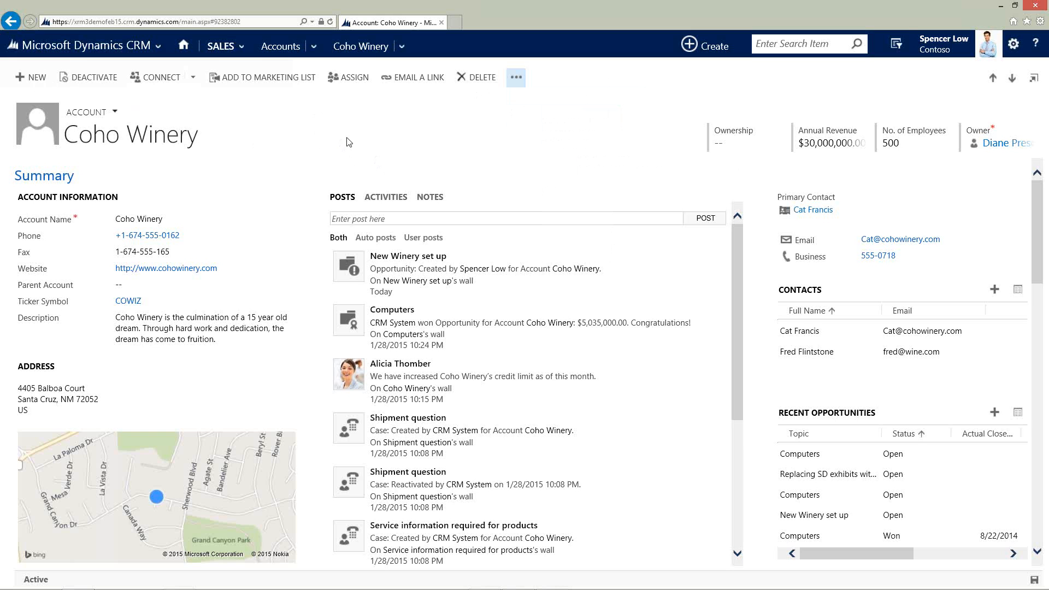
Open Advanced Find and set it to look for Contacts.
{"action": "left_click", "coordinate": [896, 45]}
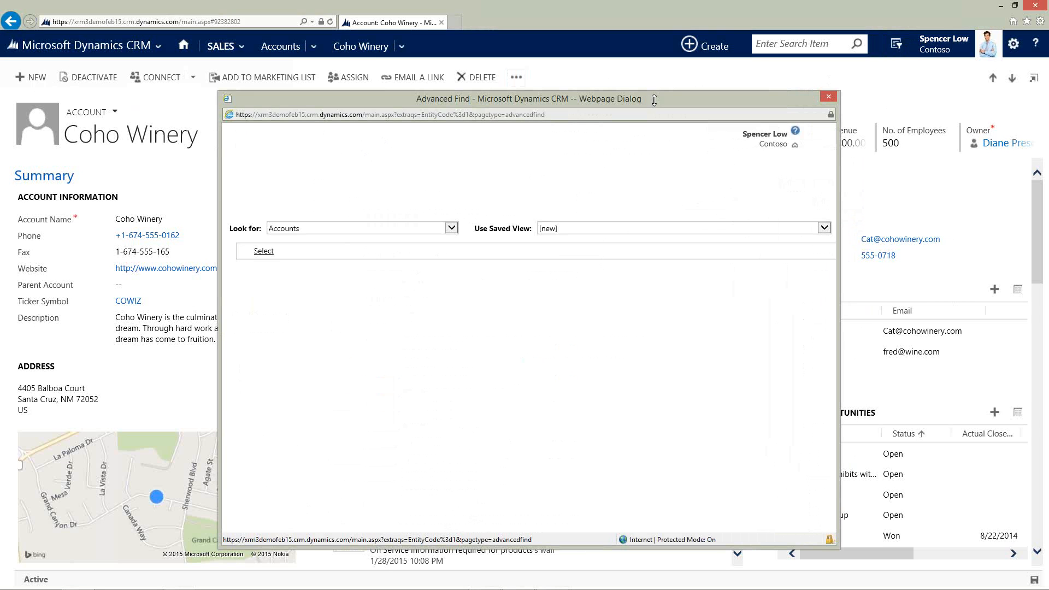
{"action": "left_click_drag", "start_coordinate": [648, 103], "coordinate": [555, 83]}
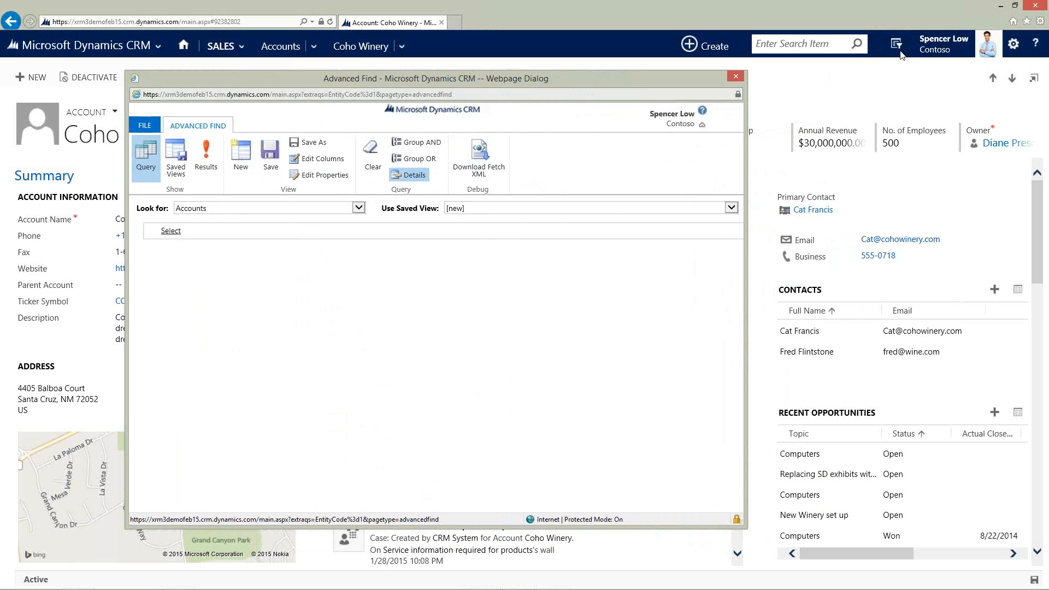
{"action": "left_click", "coordinate": [200, 212]}
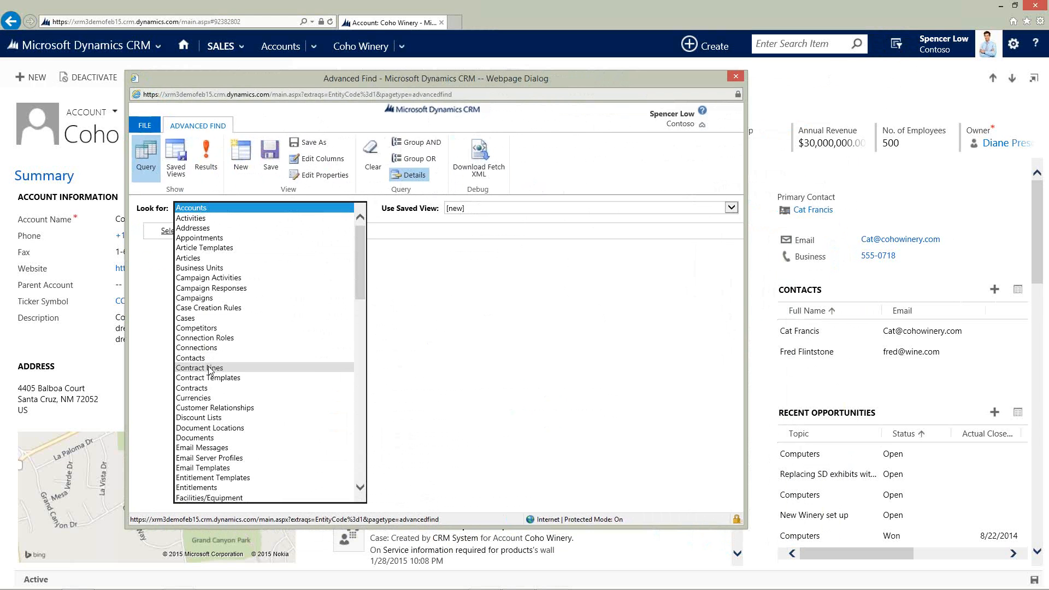
{"action": "left_click", "coordinate": [278, 358]}
Load the My Active Contacts saved view in Advanced Find.
{"action": "left_click", "coordinate": [479, 210]}
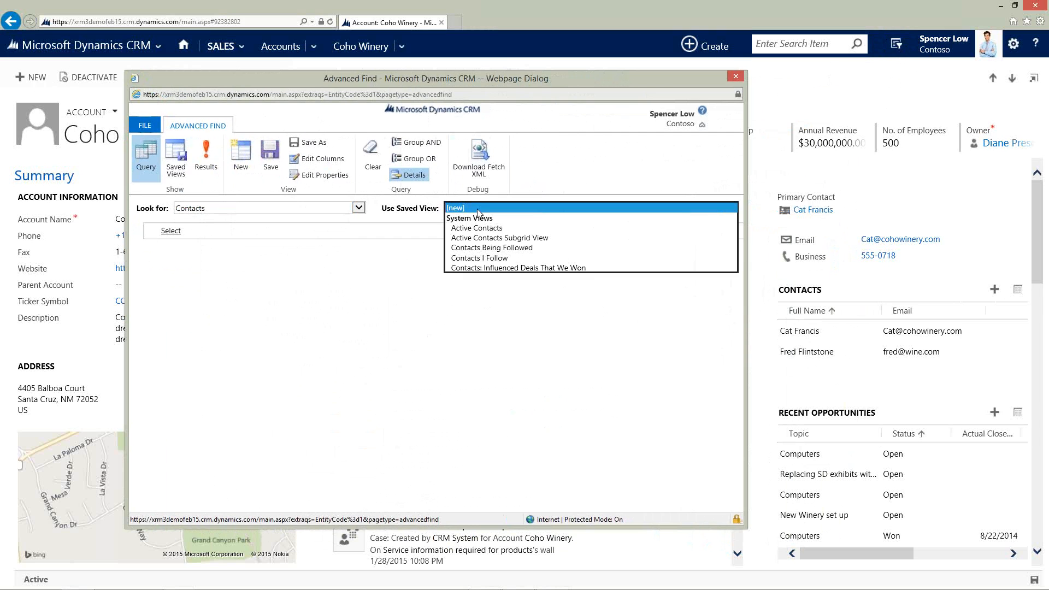
{"action": "left_click", "coordinate": [486, 308]}
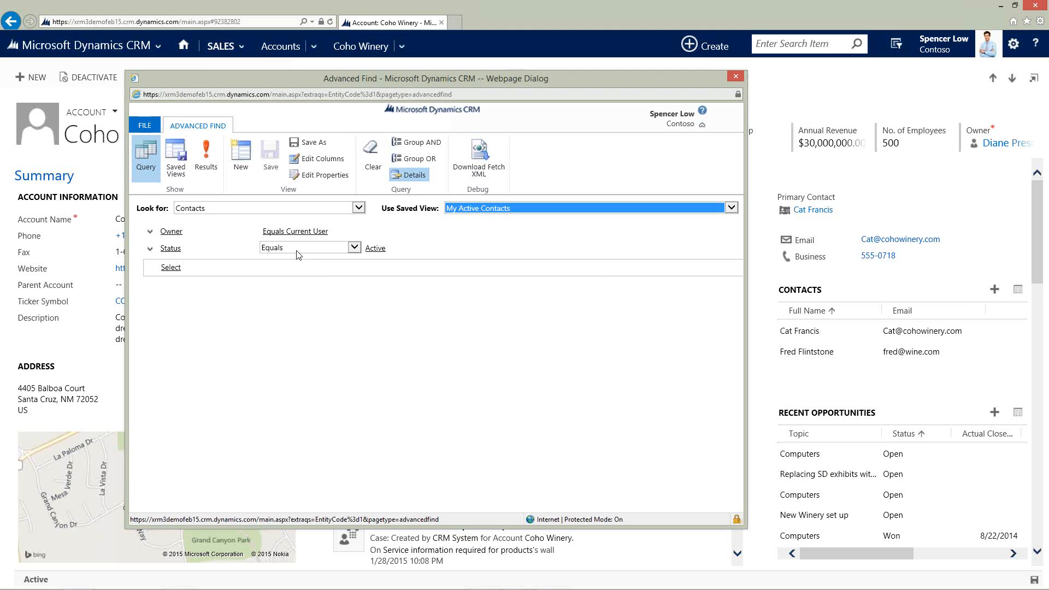
Browse the operator options for the Status condition, then close Advanced Find.
{"action": "left_click", "coordinate": [297, 251]}
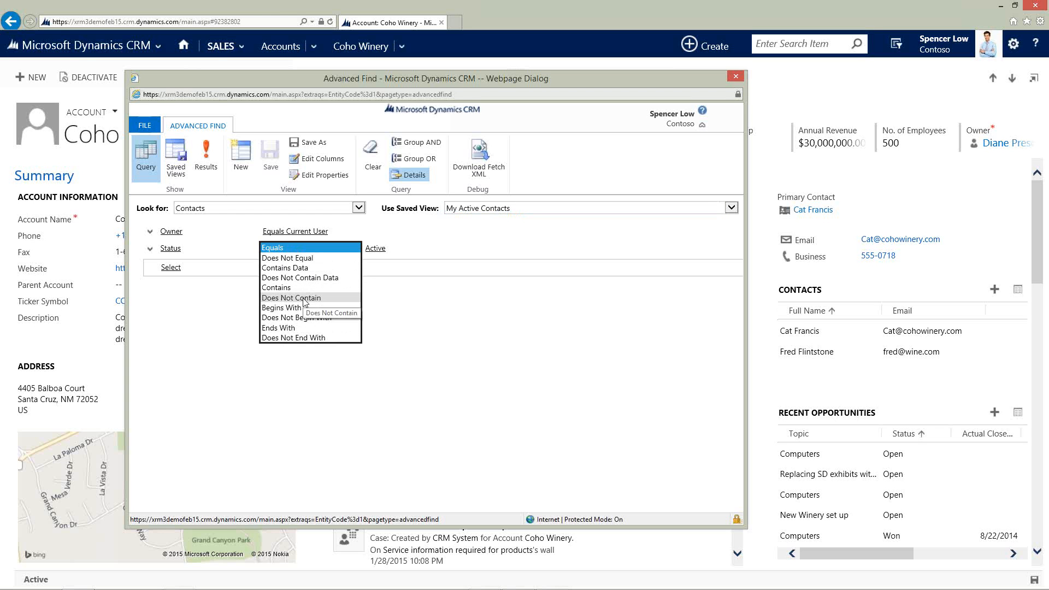
{"action": "left_click", "coordinate": [309, 355]}
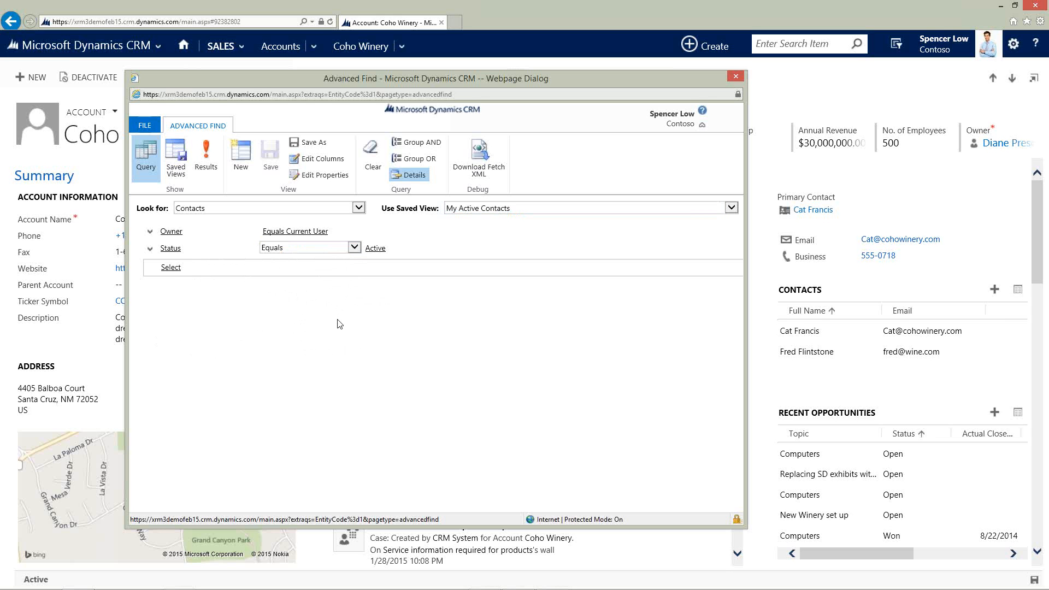
{"action": "left_click", "coordinate": [736, 76]}
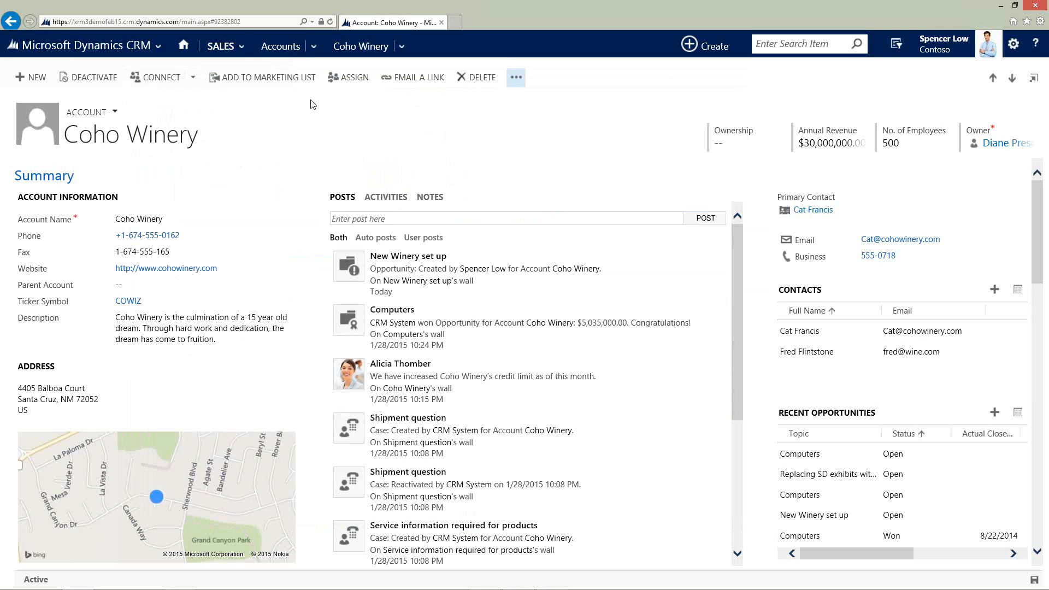
Open the Active Accounts list from the Coho Winery account.
{"action": "left_click", "coordinate": [280, 47]}
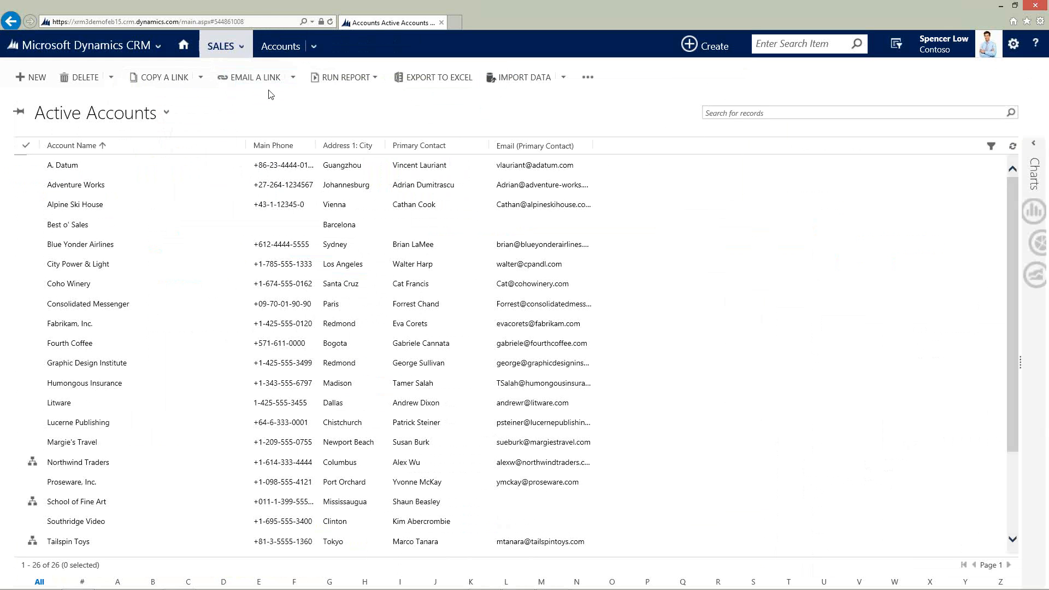
{"action": "left_click", "coordinate": [240, 47]}
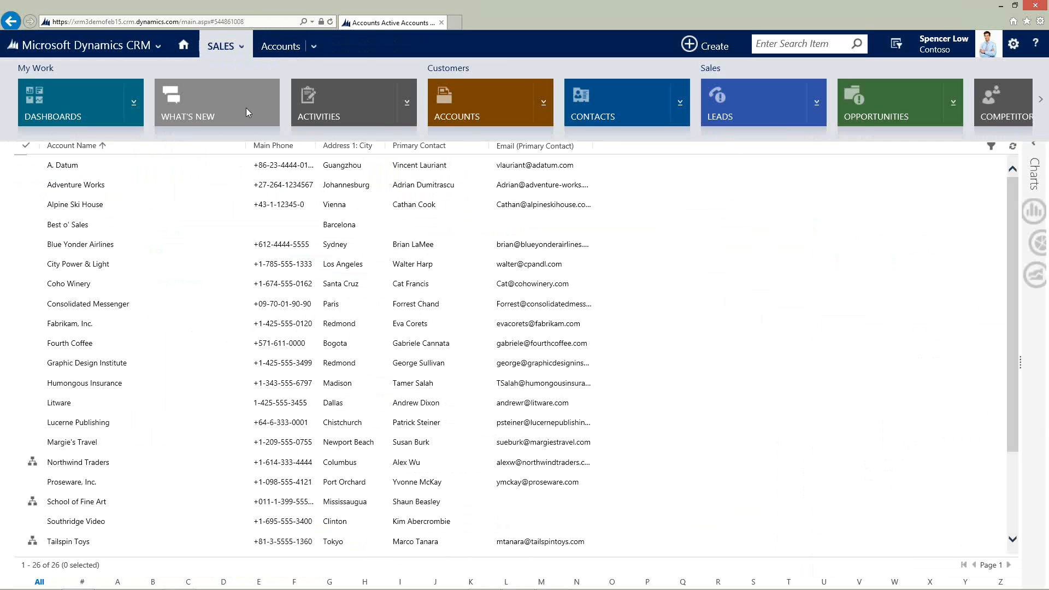
{"action": "left_click", "coordinate": [313, 36]}
{"action": "left_click", "coordinate": [220, 46]}
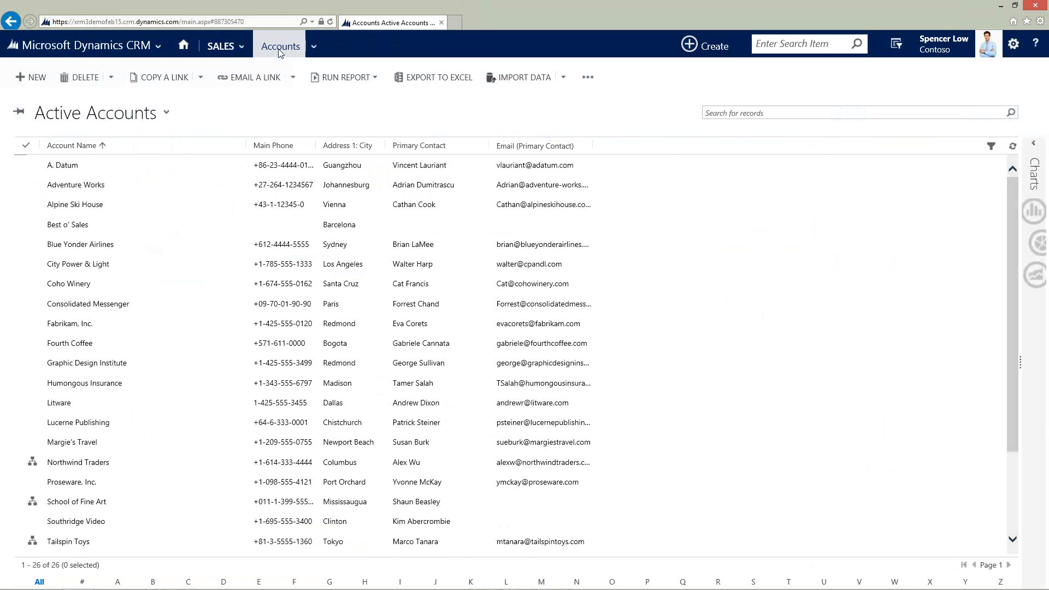
{"action": "left_click", "coordinate": [113, 117]}
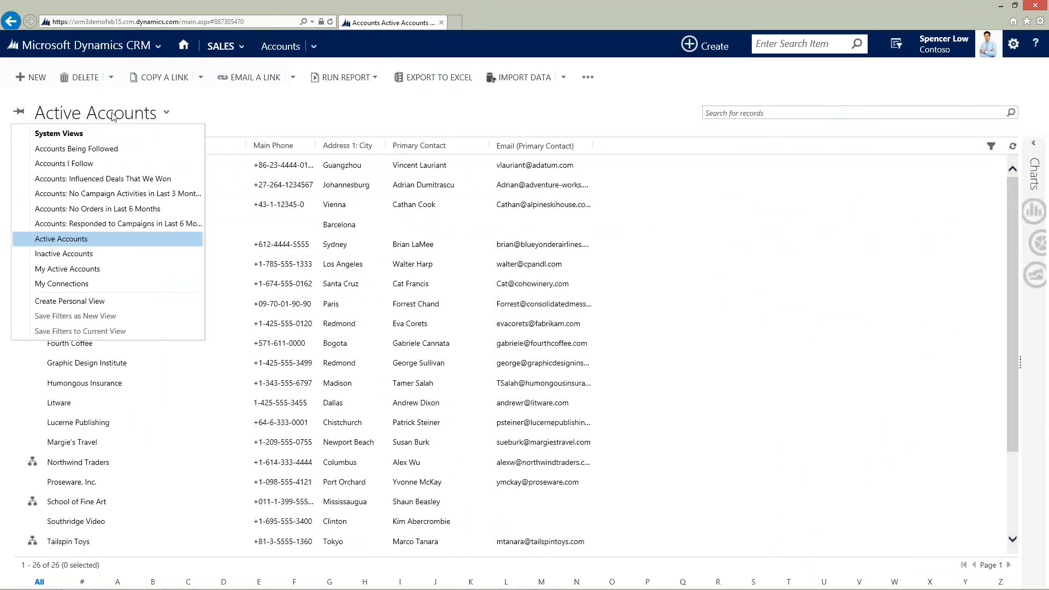
{"action": "left_click", "coordinate": [82, 239]}
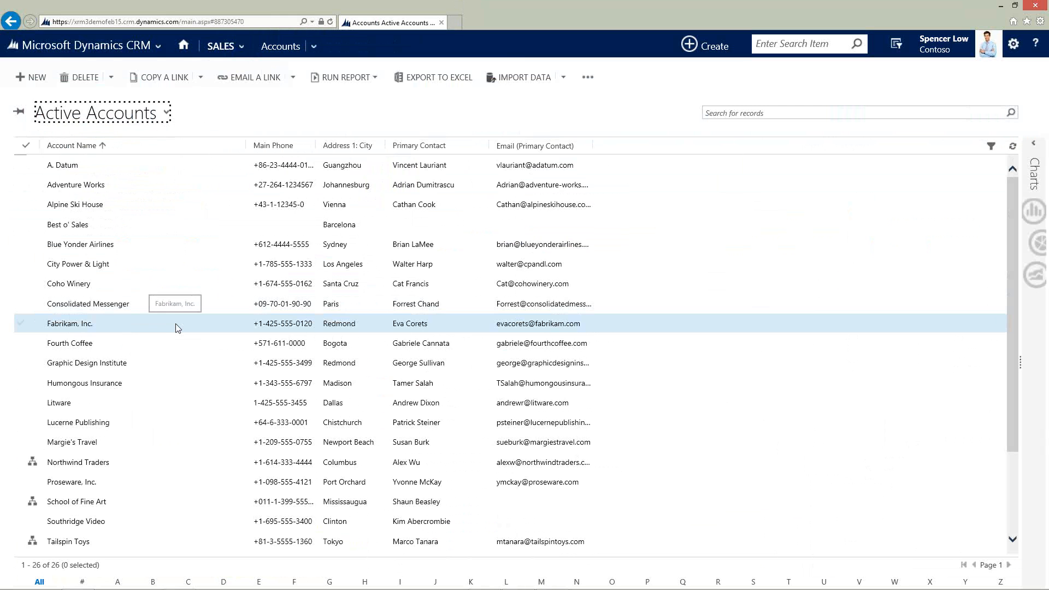
View the account hierarchy for Tailspin Toys and expand it to show its parent Northwind Traders.
{"action": "scroll", "coordinate": [176, 323], "scroll_direction": "down", "scroll_amount": 2}
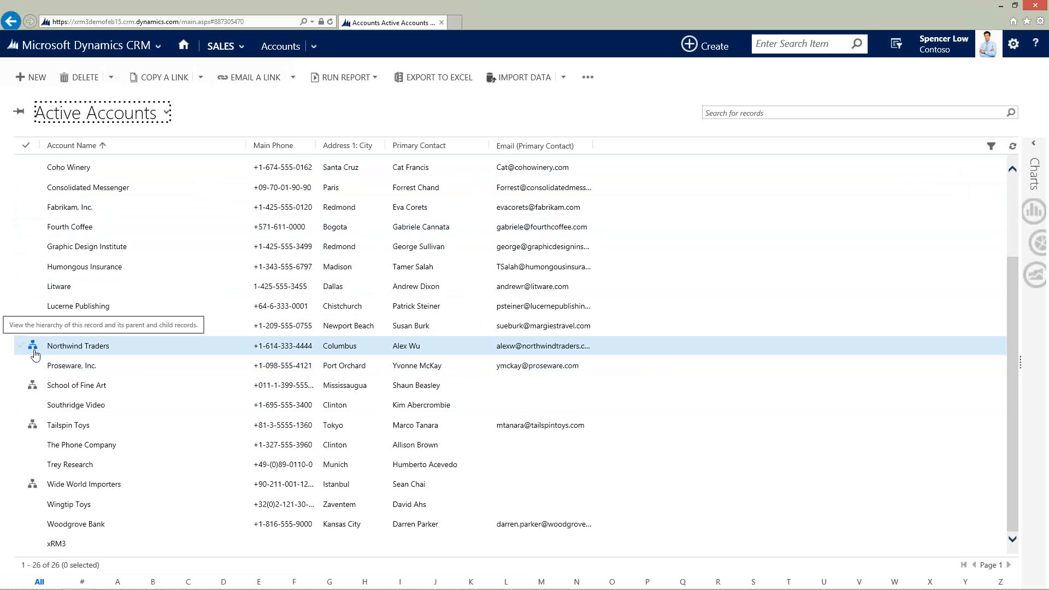
{"action": "left_click", "coordinate": [32, 427]}
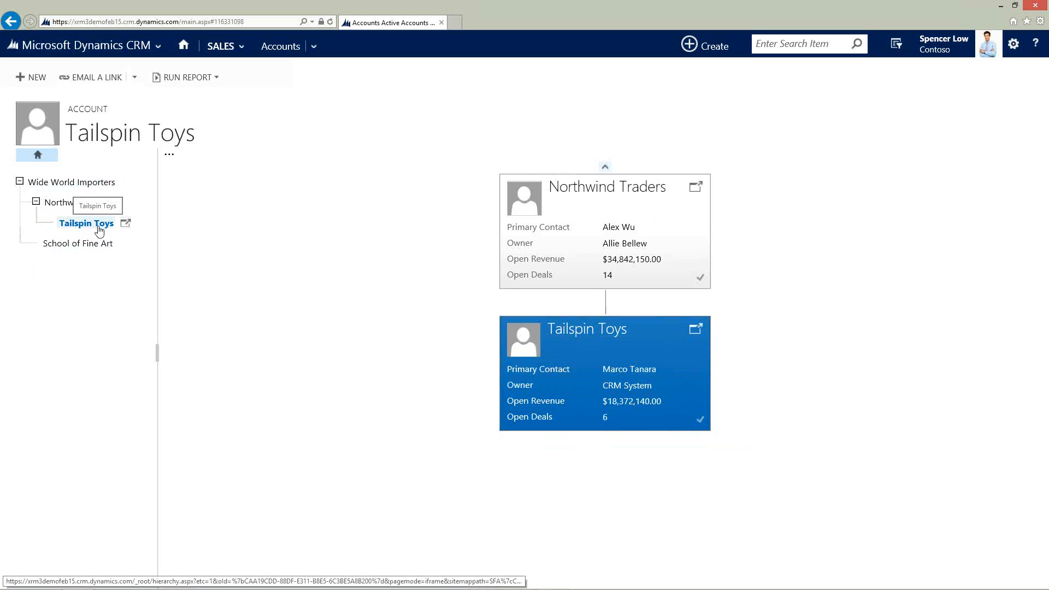
{"action": "left_click", "coordinate": [604, 171]}
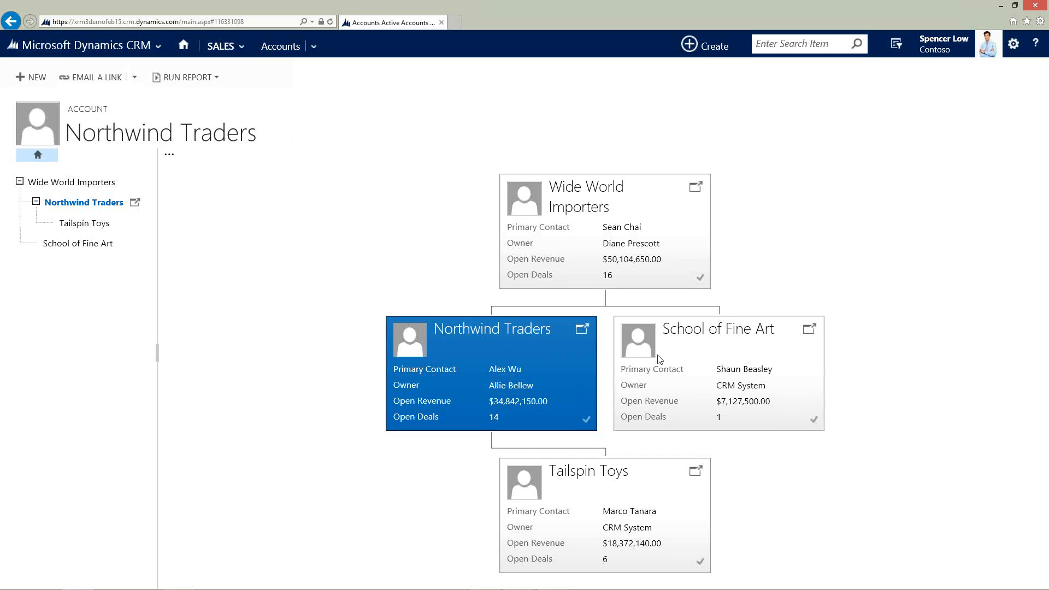
Open the School of Fine Art account and post "This is great news" on its wall.
{"action": "left_click", "coordinate": [810, 330]}
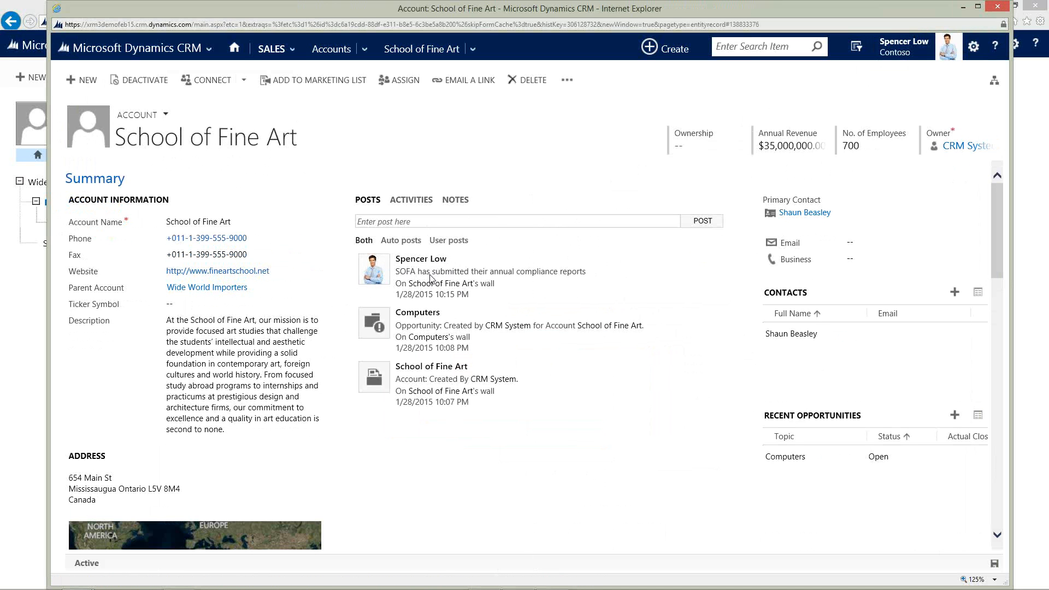
{"action": "left_click", "coordinate": [420, 220]}
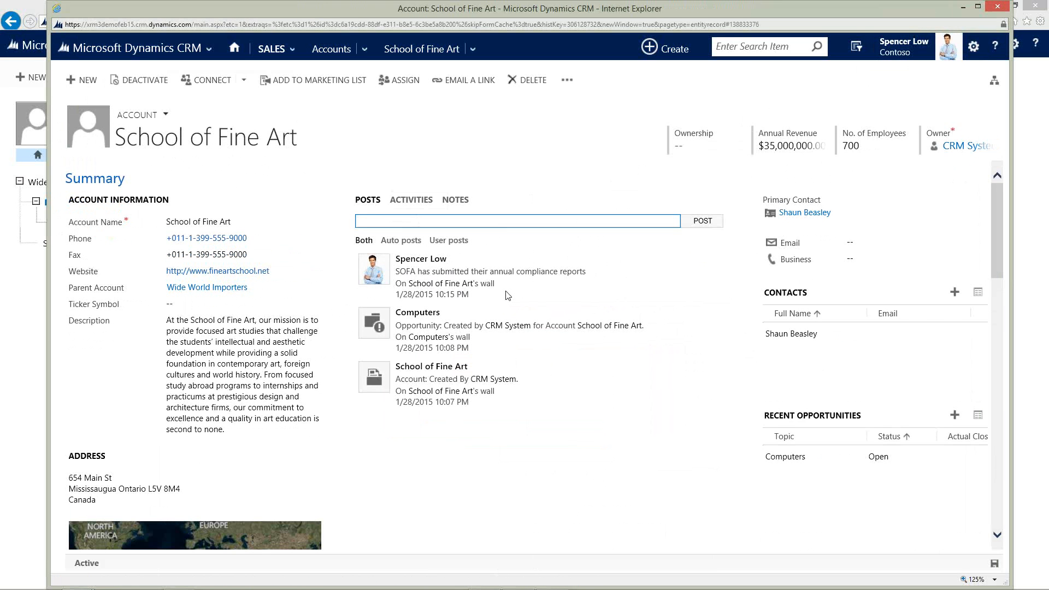
{"action": "type", "text": "This is great news"}
{"action": "key", "text": "Return"}
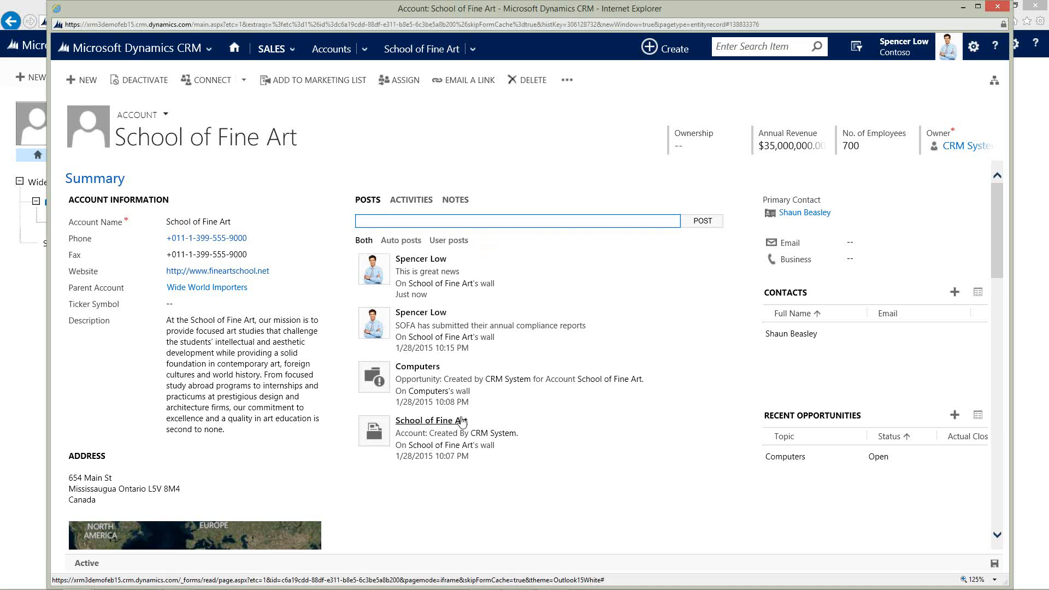
Check the School of Fine Art account's activities, then return to its posts.
{"action": "left_click", "coordinate": [411, 202]}
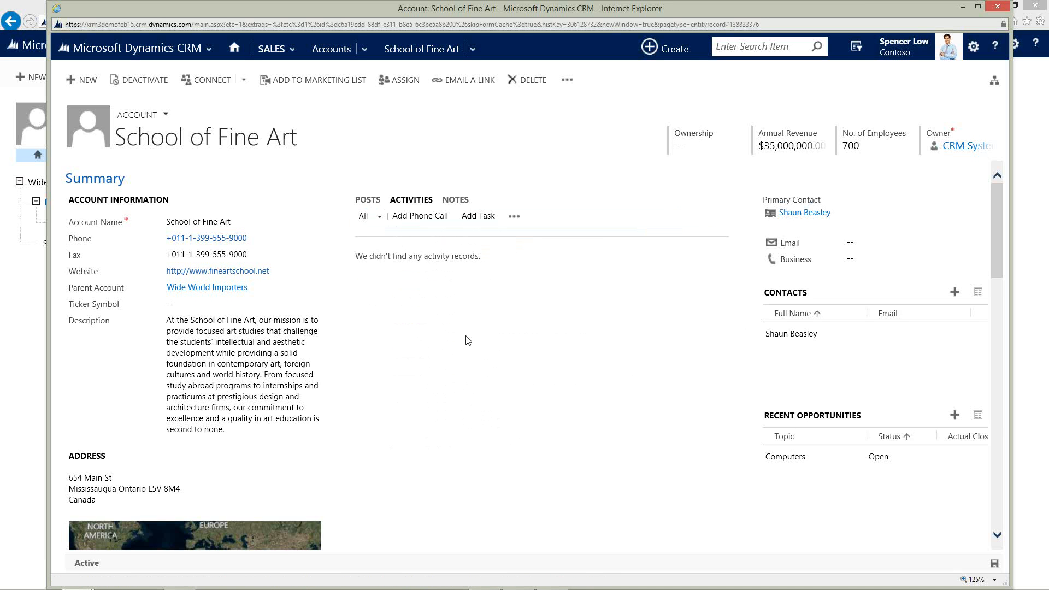
{"action": "left_click", "coordinate": [366, 200]}
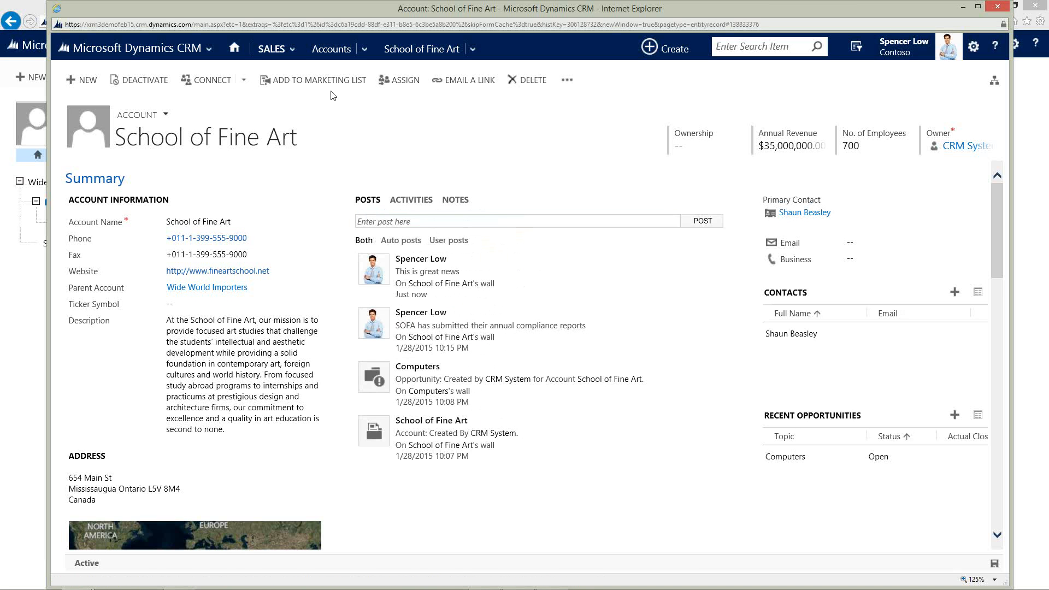
Open the Sales Activity Dashboard and scroll through its charts and activities list.
{"action": "left_click", "coordinate": [272, 49]}
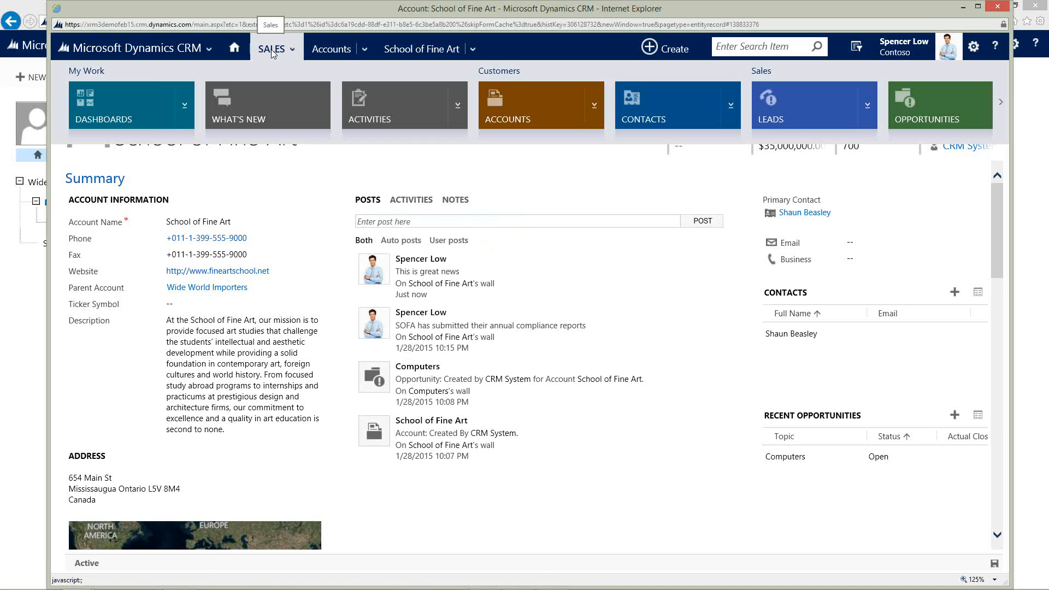
{"action": "left_click", "coordinate": [122, 111]}
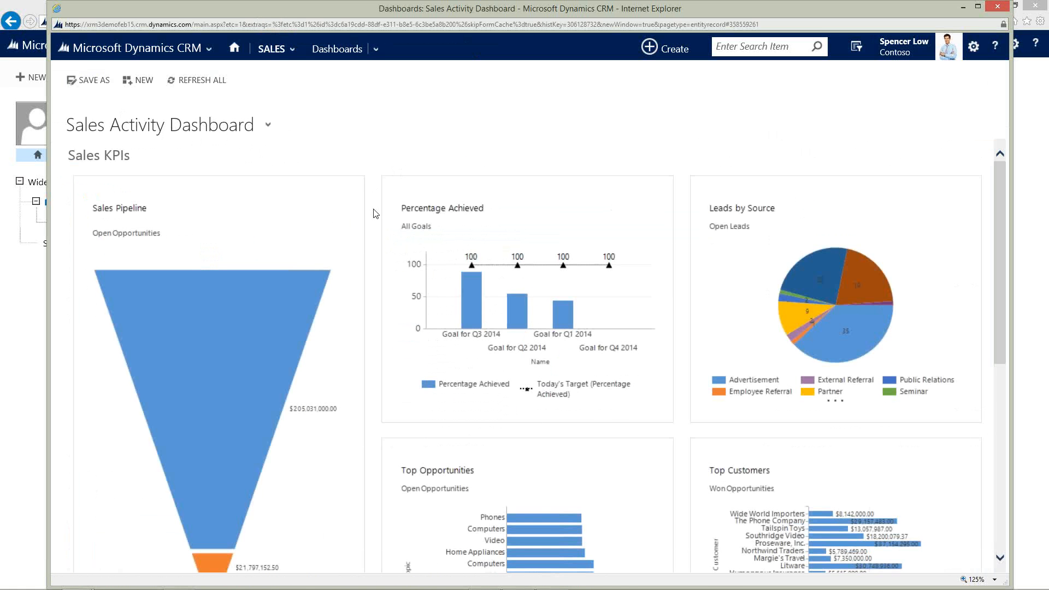
{"action": "scroll", "coordinate": [375, 213], "scroll_direction": "down", "scroll_amount": 3}
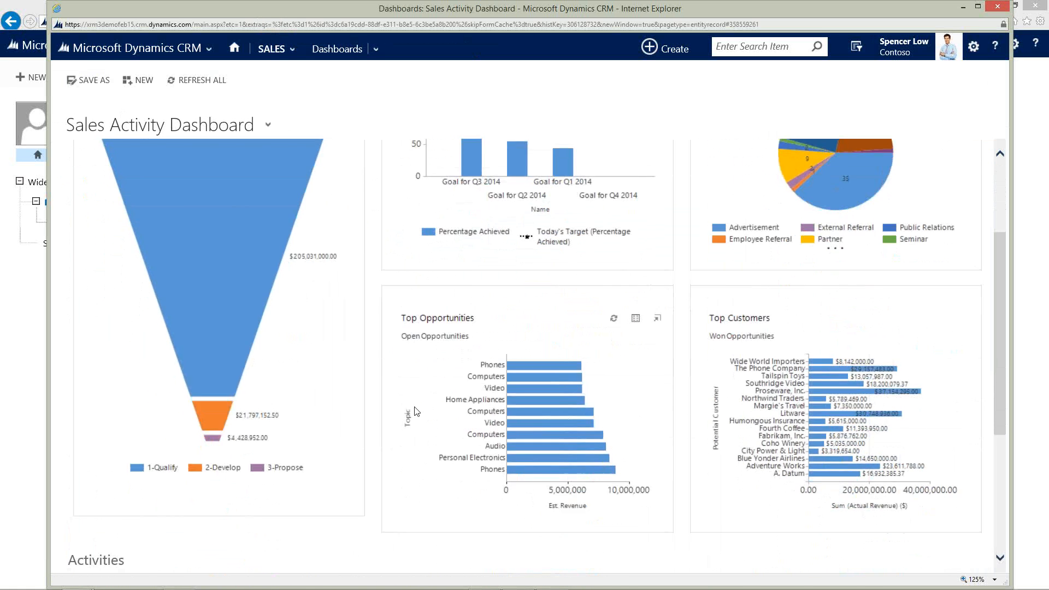
{"action": "scroll", "coordinate": [417, 411], "scroll_direction": "down", "scroll_amount": 5}
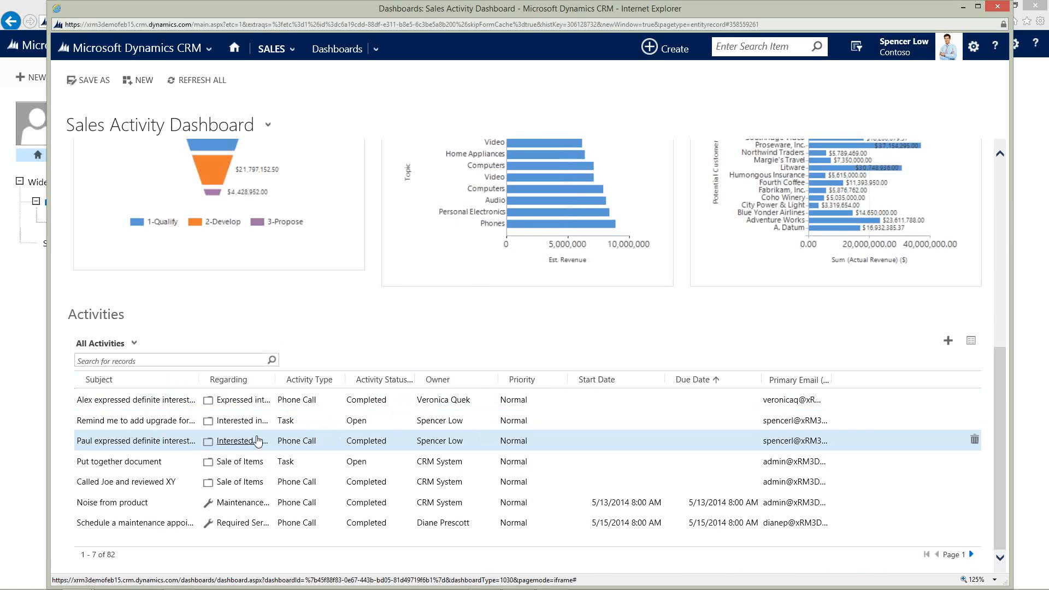
{"action": "scroll", "coordinate": [381, 330], "scroll_direction": "up", "scroll_amount": 8}
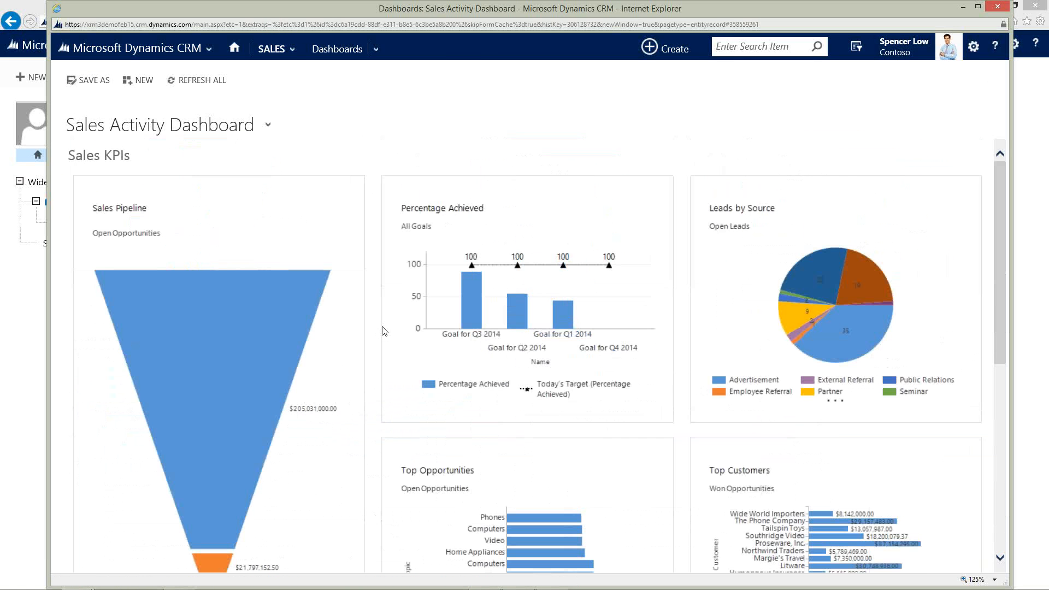
Switch to the Sales Activity Social Dashboard and scroll through its what's new feed.
{"action": "left_click", "coordinate": [188, 130]}
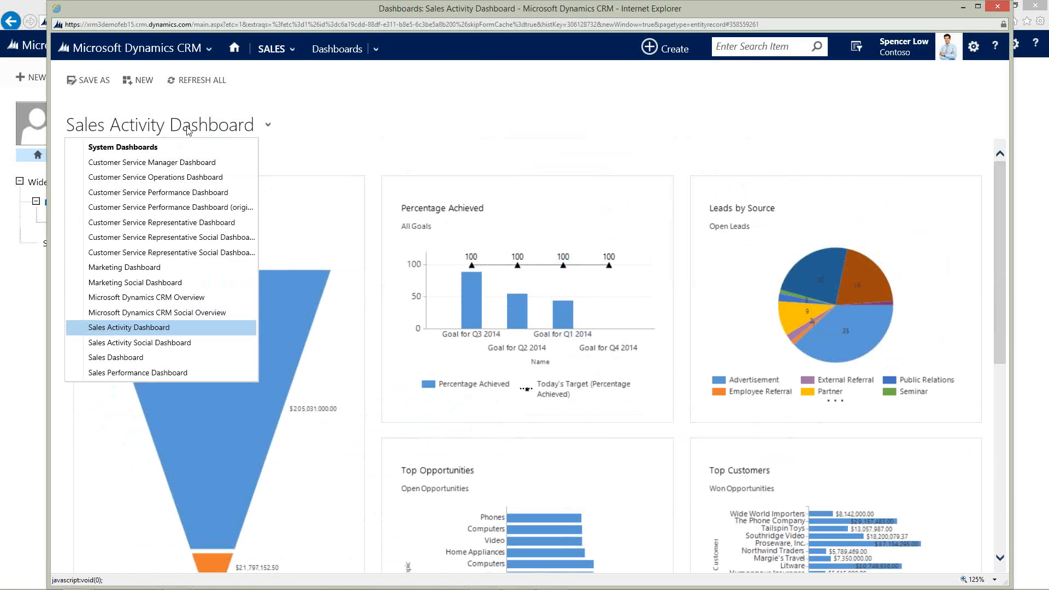
{"action": "left_click", "coordinate": [163, 343]}
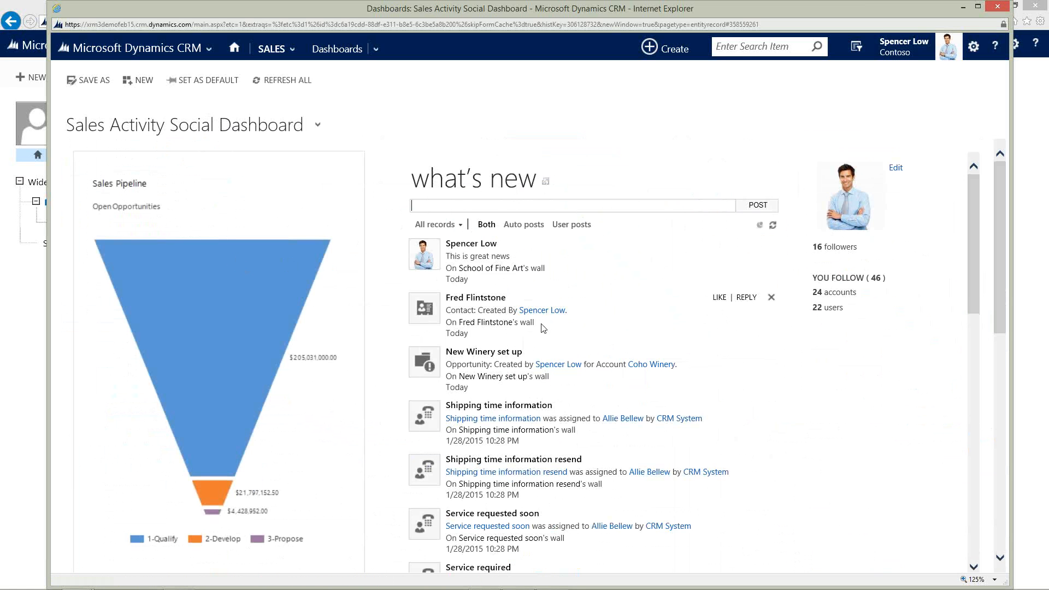
{"action": "scroll", "coordinate": [544, 328], "scroll_direction": "down", "scroll_amount": 1}
{"action": "scroll", "coordinate": [510, 327], "scroll_direction": "down", "scroll_amount": 2}
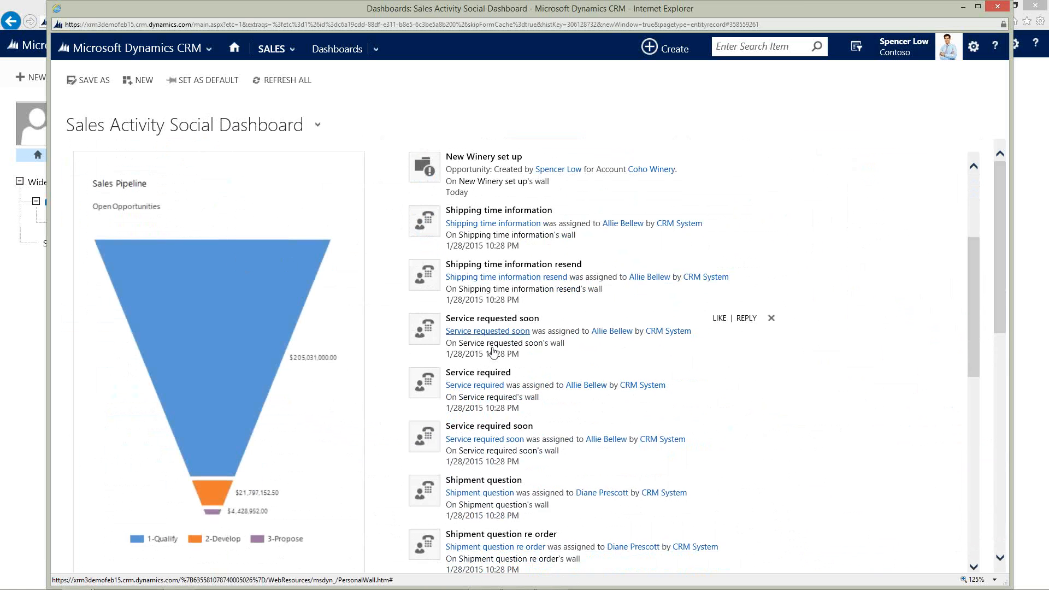
{"action": "scroll", "coordinate": [495, 377], "scroll_direction": "down", "scroll_amount": 3}
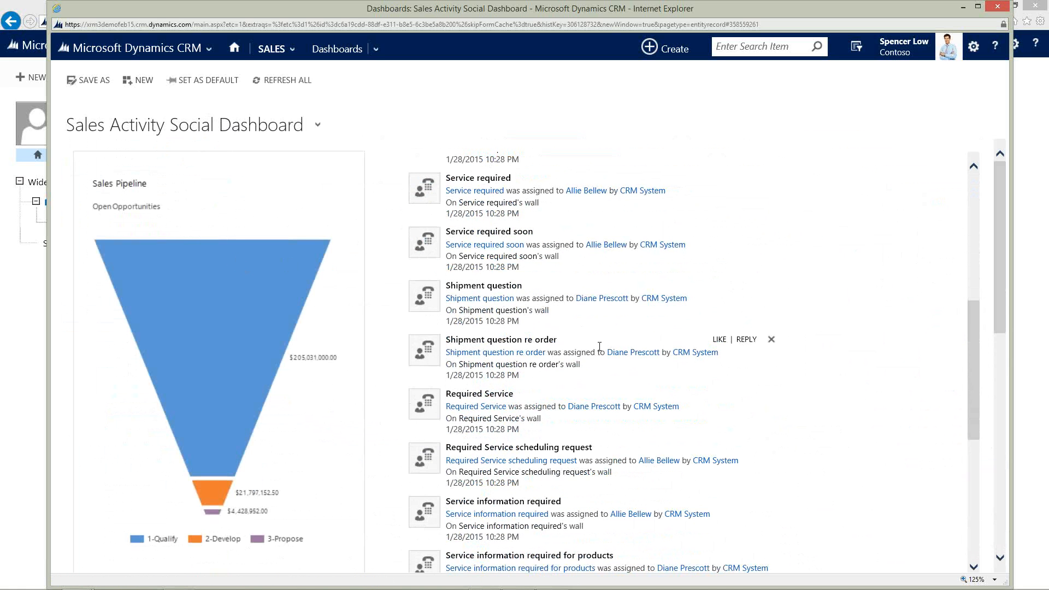
{"action": "scroll", "coordinate": [601, 335], "scroll_direction": "down", "scroll_amount": 3}
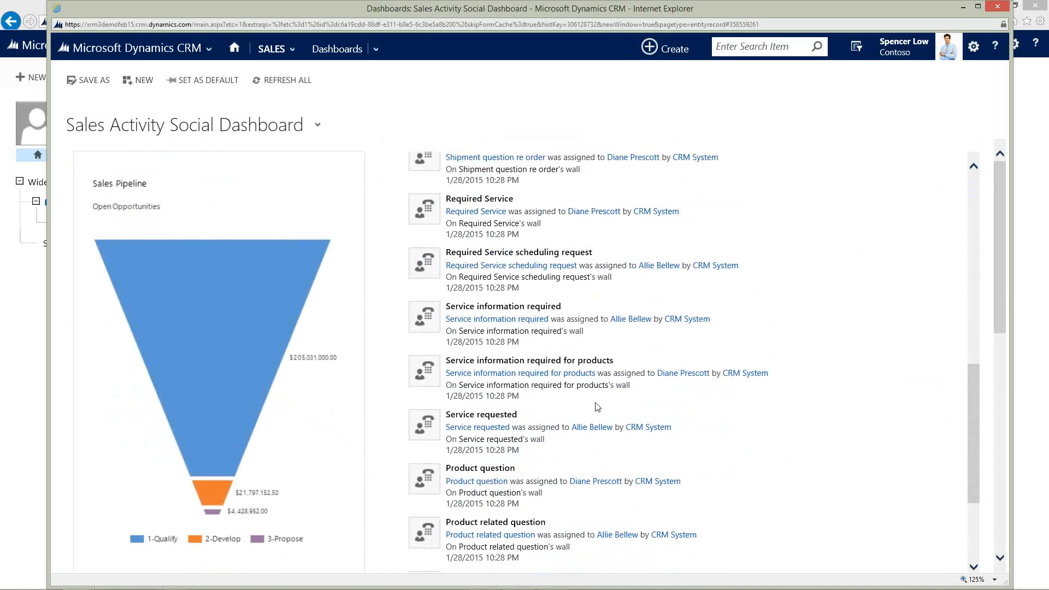
{"action": "scroll", "coordinate": [595, 405], "scroll_direction": "down", "scroll_amount": 3}
{"action": "scroll", "coordinate": [601, 468], "scroll_direction": "down", "scroll_amount": 3}
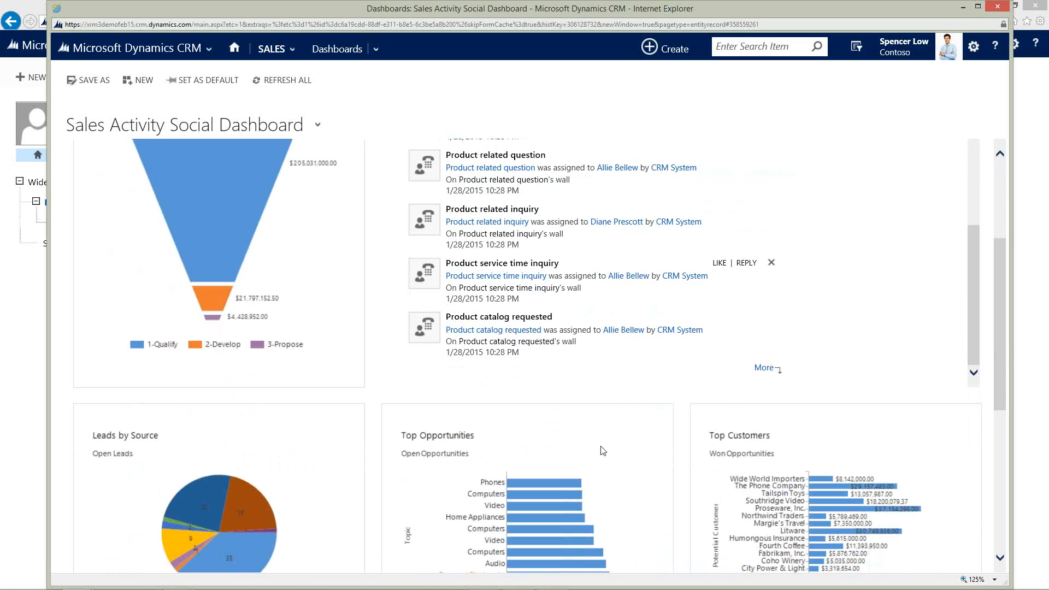
{"action": "scroll", "coordinate": [590, 344], "scroll_direction": "up", "scroll_amount": 10}
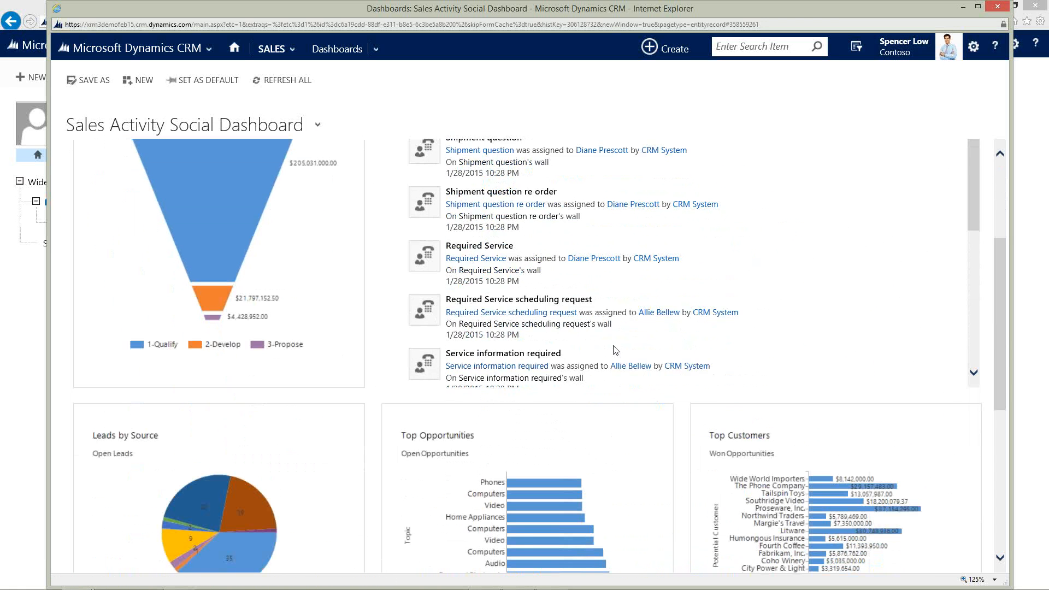
{"action": "scroll", "coordinate": [615, 350], "scroll_direction": "up", "scroll_amount": 8}
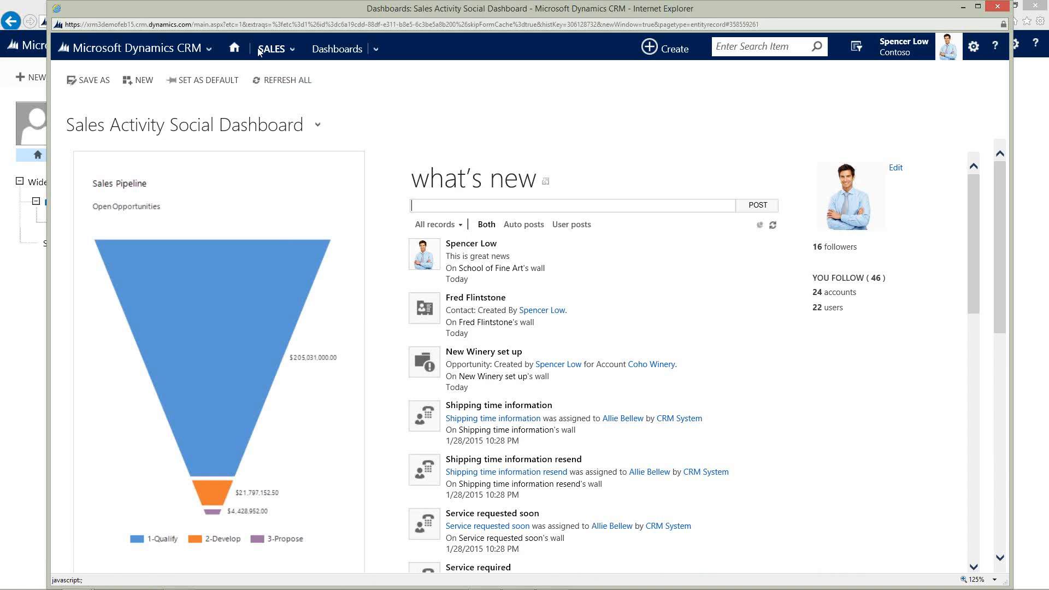
Open the System Settings dialog from the Settings area's Administration page.
{"action": "left_click", "coordinate": [190, 50]}
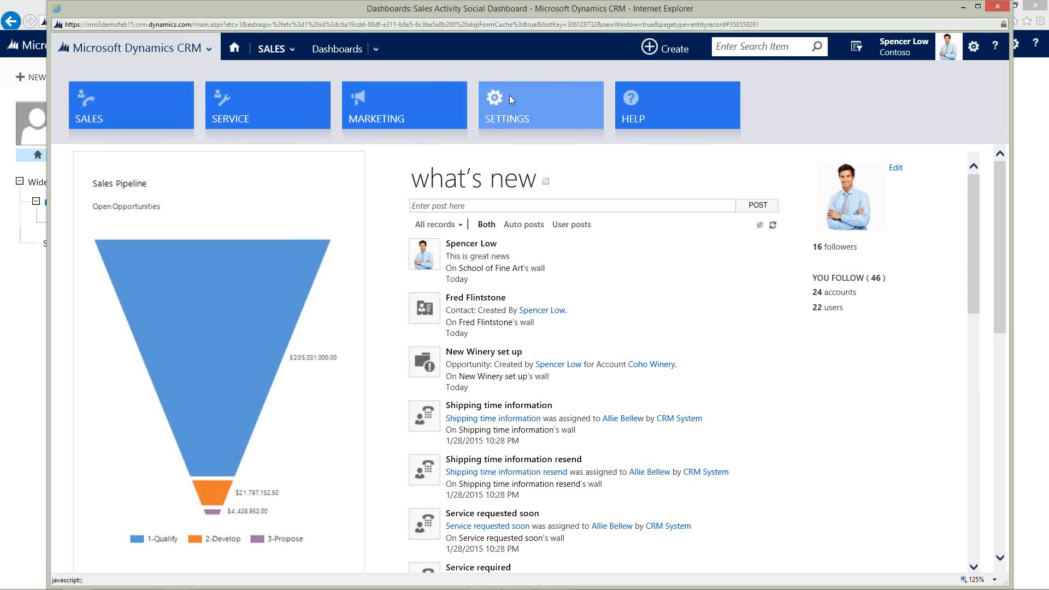
{"action": "left_click", "coordinate": [543, 104]}
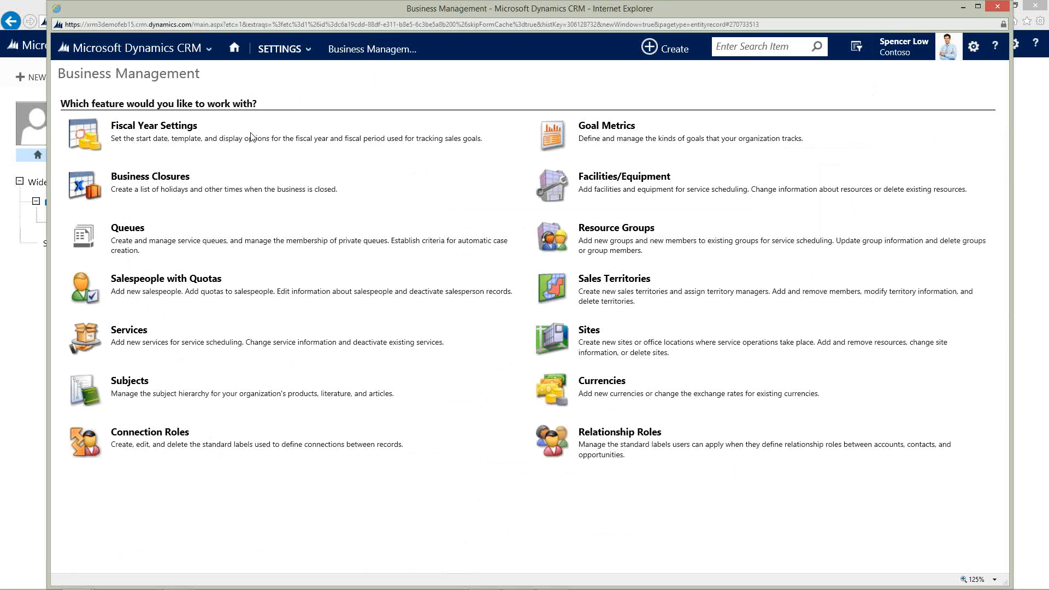
{"action": "left_click", "coordinate": [275, 50]}
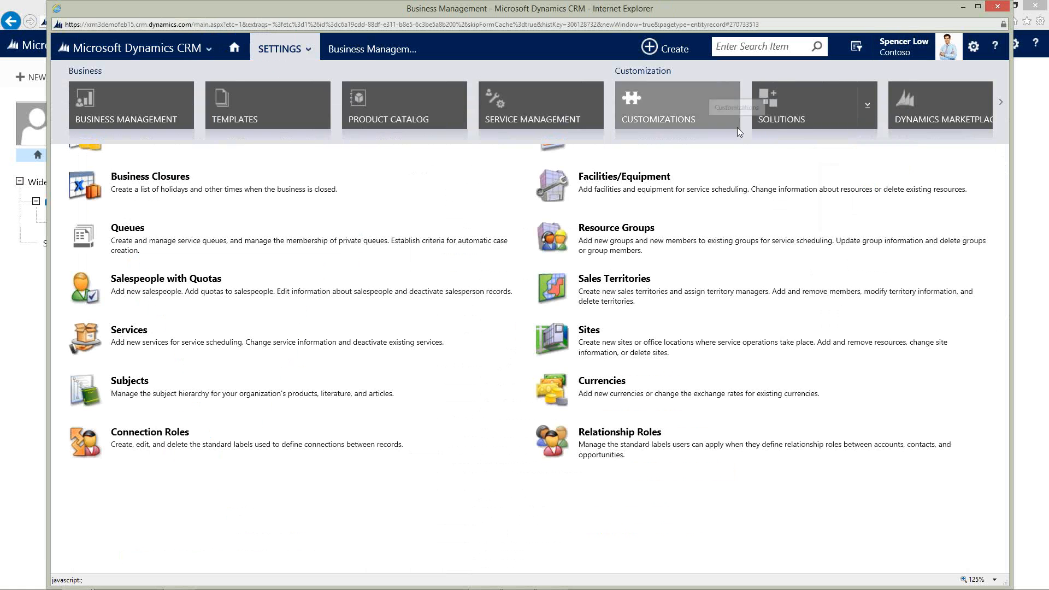
{"action": "scroll", "coordinate": [736, 127], "scroll_direction": "down", "scroll_amount": 3}
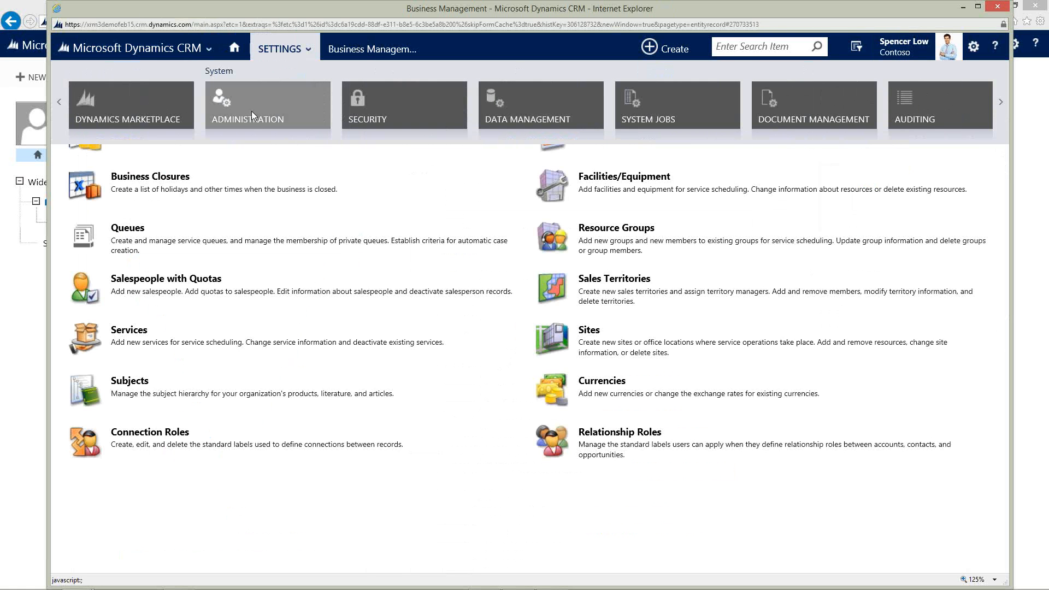
{"action": "left_click", "coordinate": [251, 110]}
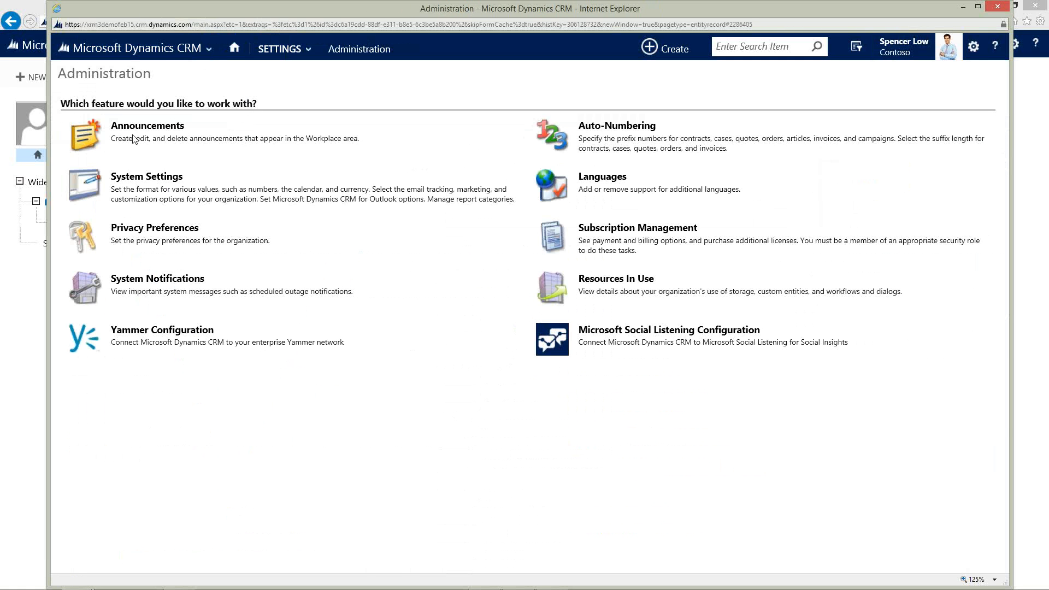
{"action": "left_click", "coordinate": [146, 178]}
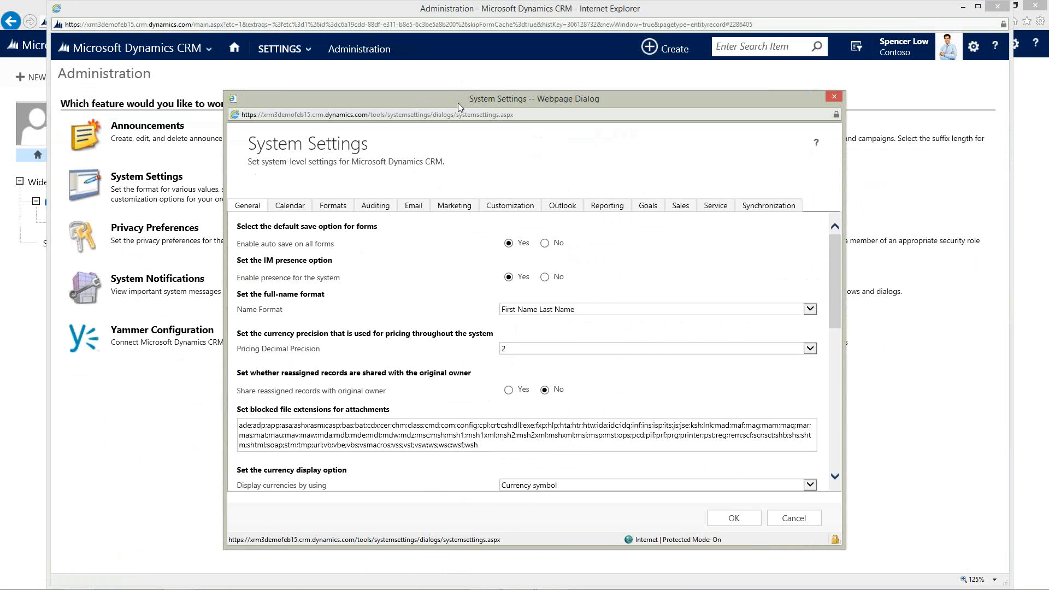
Enlarge the System Settings dialog and review the full-name format options, keeping First Name Last Name.
{"action": "left_click_drag", "start_coordinate": [457, 101], "coordinate": [235, 30]}
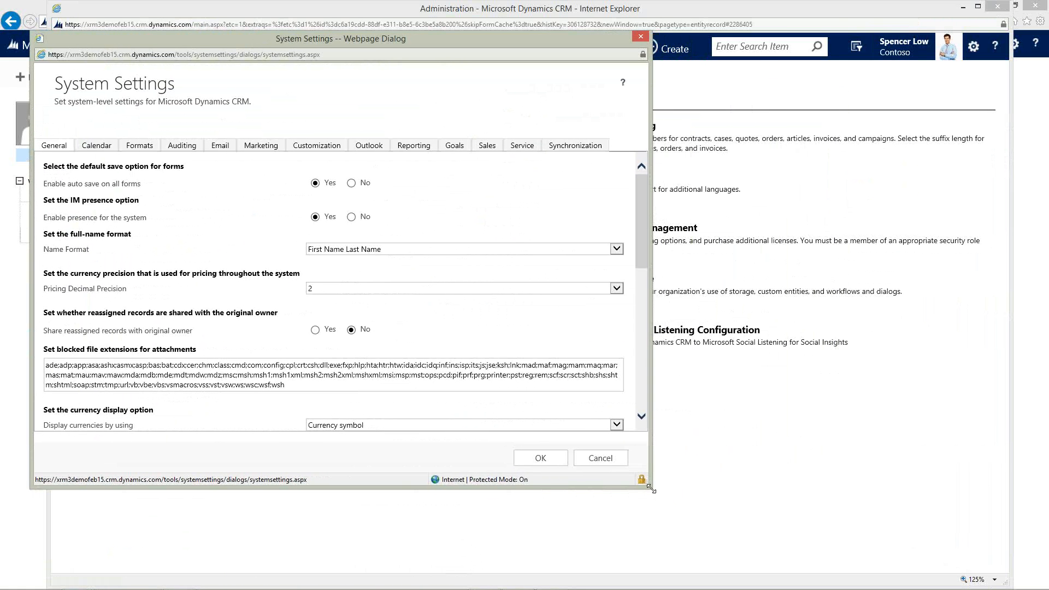
{"action": "left_click_drag", "start_coordinate": [651, 490], "coordinate": [885, 571]}
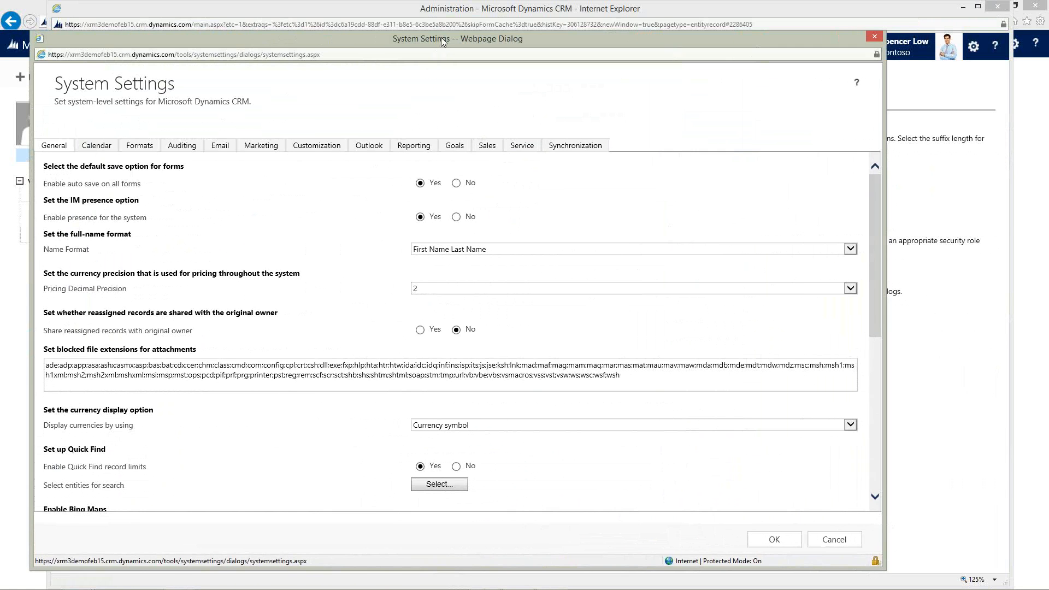
{"action": "left_click_drag", "start_coordinate": [444, 41], "coordinate": [450, 27]}
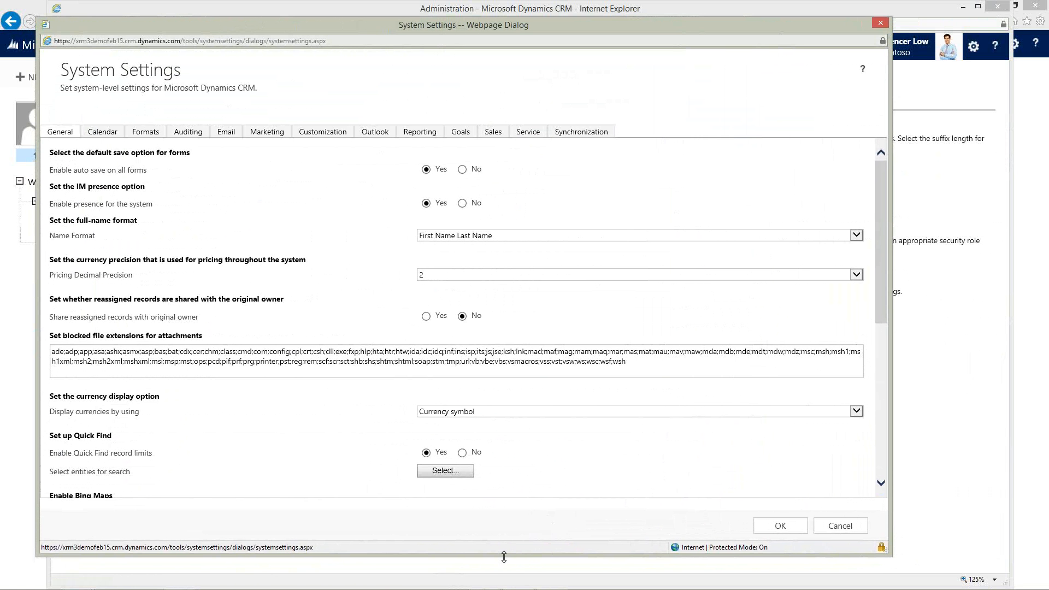
{"action": "left_click_drag", "start_coordinate": [505, 559], "coordinate": [504, 573]}
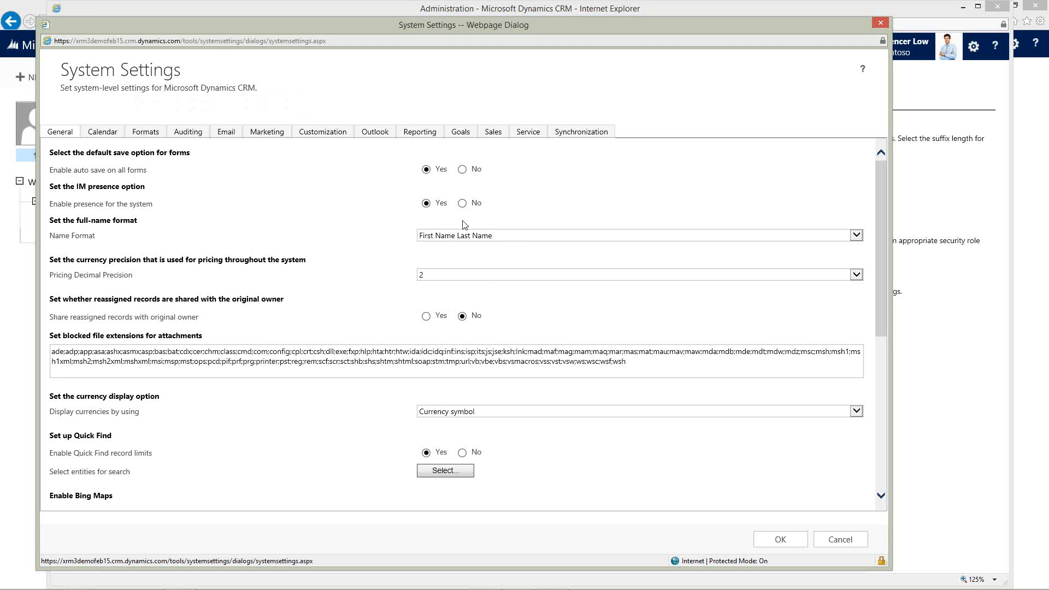
{"action": "left_click", "coordinate": [503, 237]}
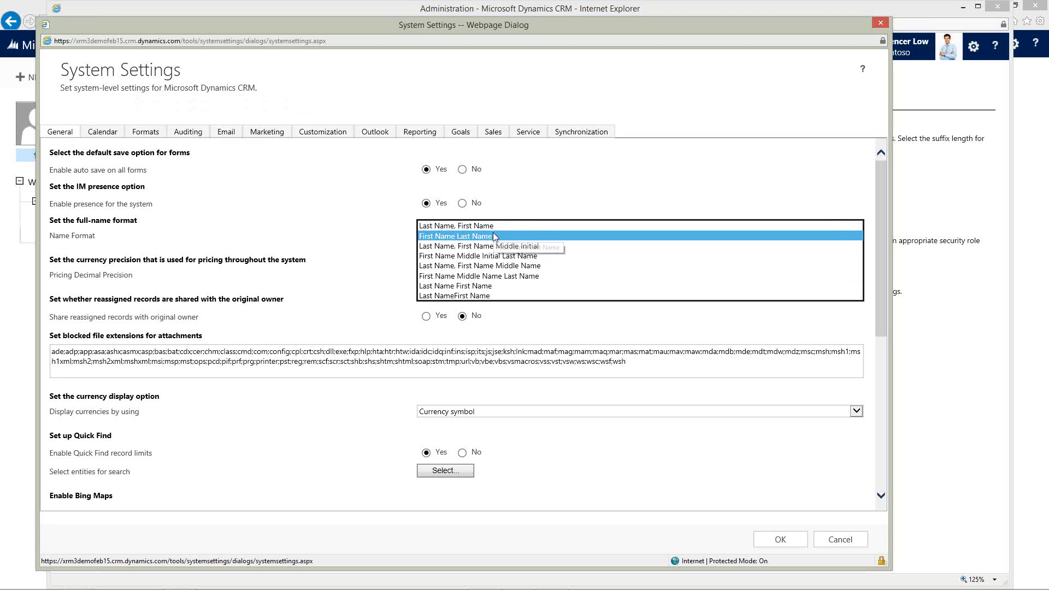
{"action": "left_click", "coordinate": [493, 232]}
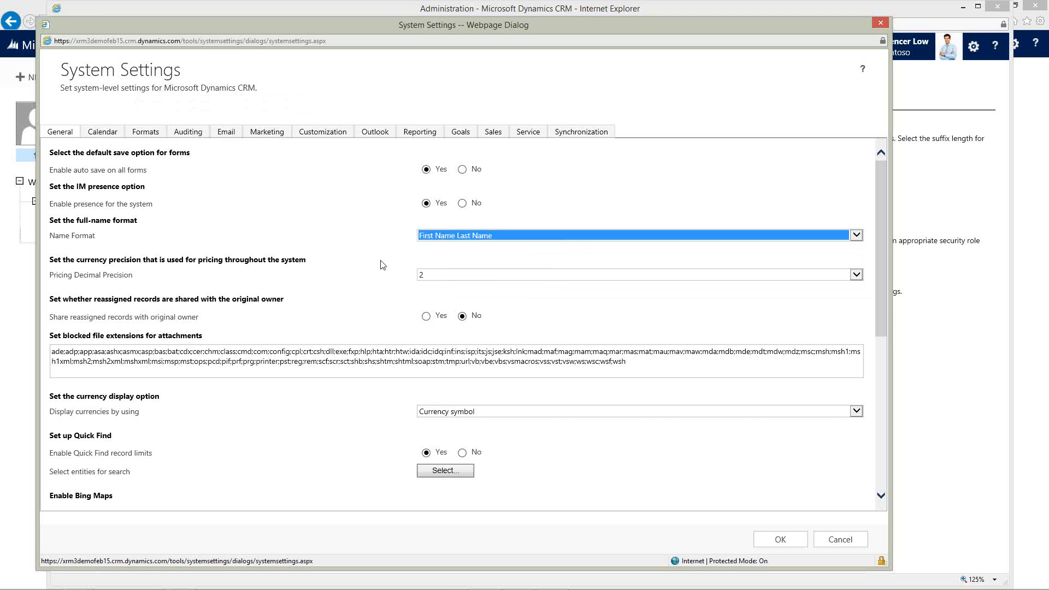
Open the Quick Find entity selection and review the entities selected for multi-entity search.
{"action": "scroll", "coordinate": [345, 274], "scroll_direction": "down", "scroll_amount": 5}
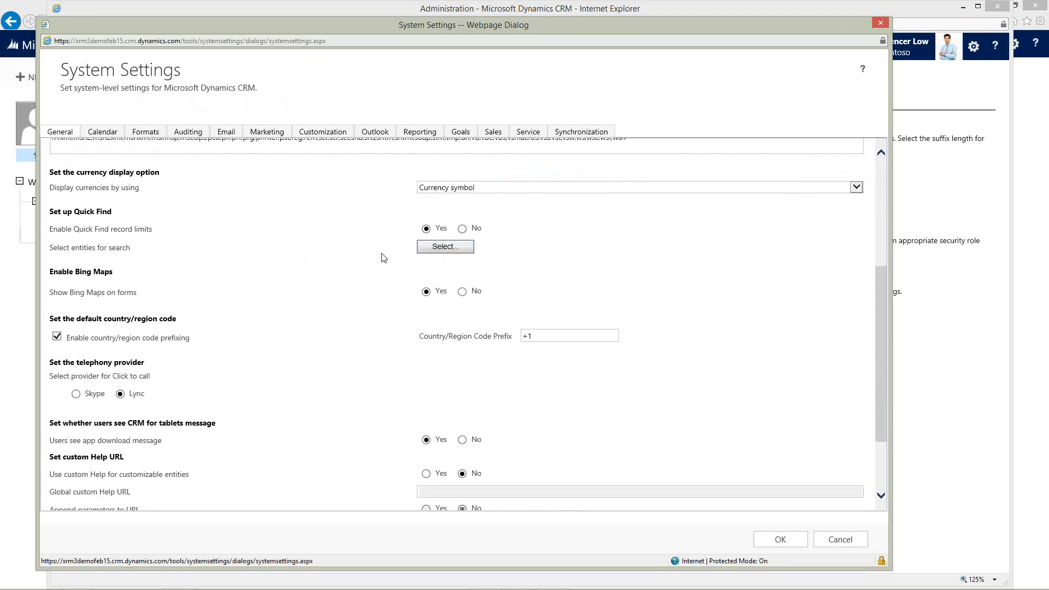
{"action": "left_click", "coordinate": [446, 248]}
{"action": "left_click_drag", "start_coordinate": [500, 100], "coordinate": [454, 31]}
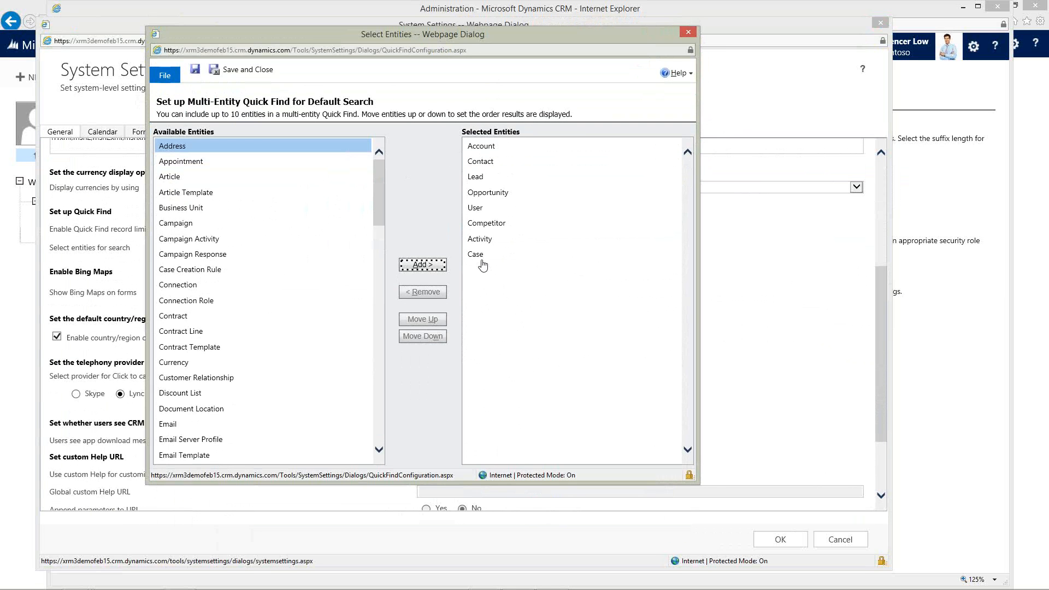
{"action": "left_click", "coordinate": [475, 207]}
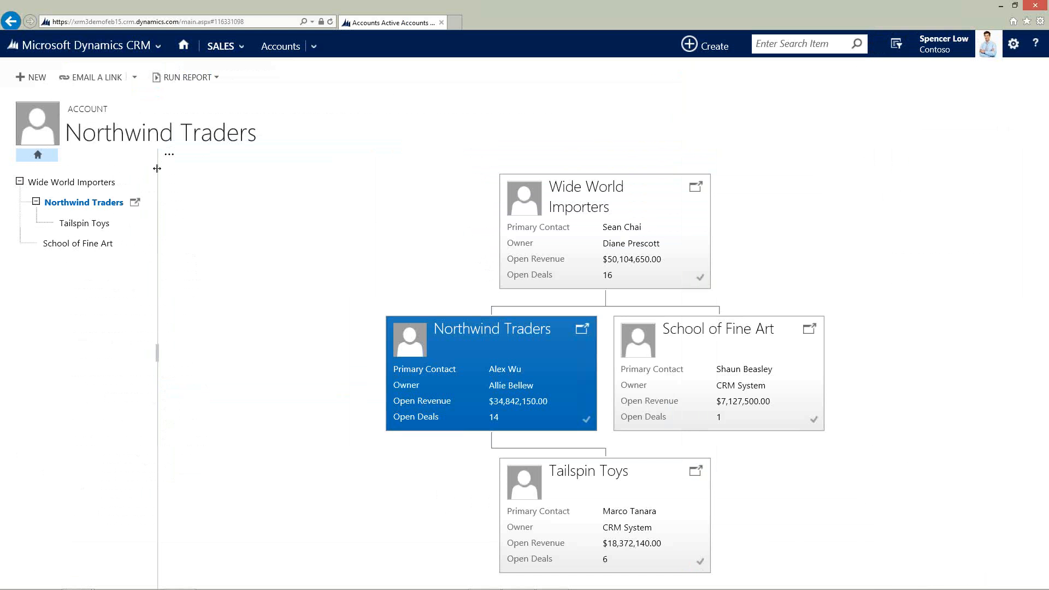
Search all records for cat and open the search results' entity filter list.
{"action": "left_click", "coordinate": [782, 44]}
{"action": "type", "text": "caf"}
{"action": "key", "text": "Return"}
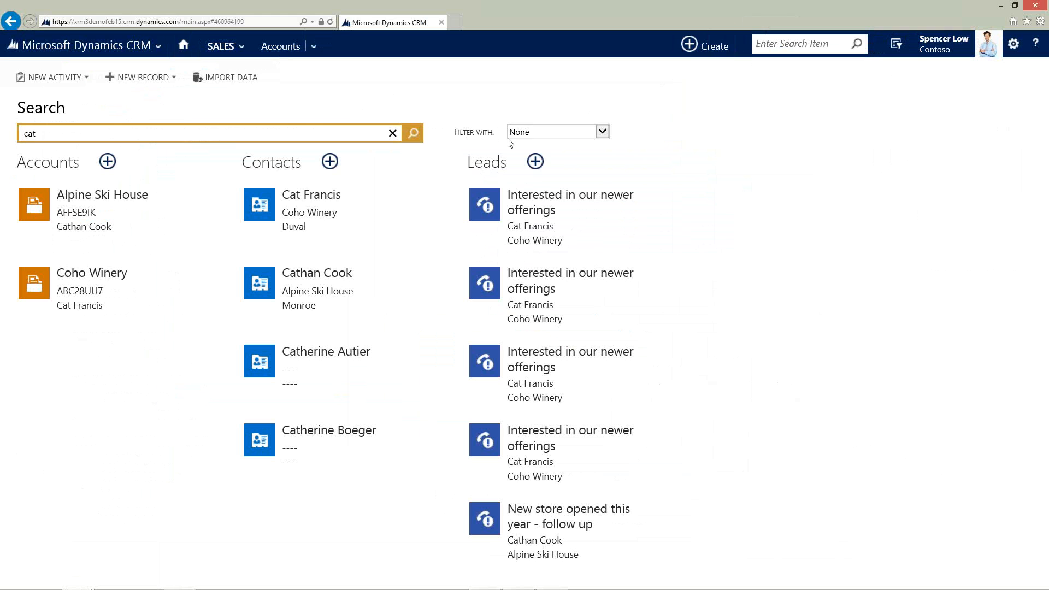
{"action": "left_click", "coordinate": [539, 136]}
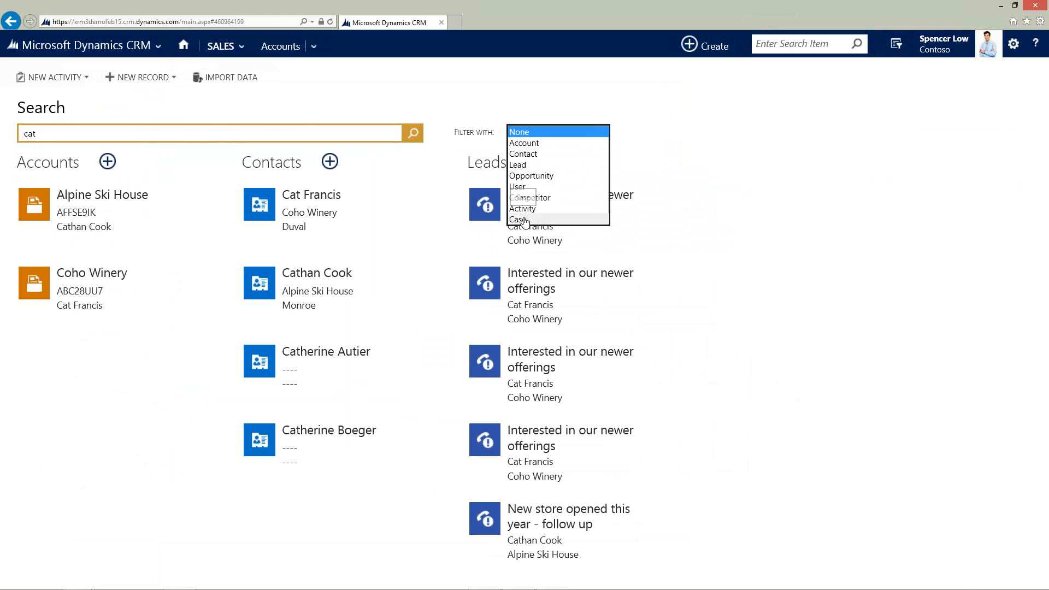
Return to the Select Entities dialog, scroll through the available entities, and close it.
{"action": "mouse_move", "coordinate": [297, 589]}
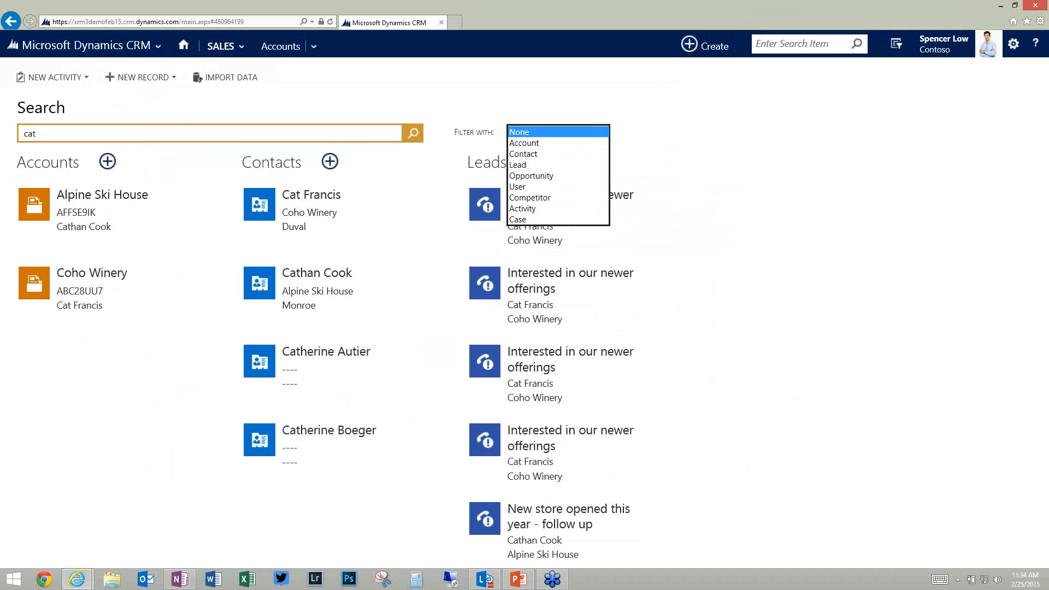
{"action": "mouse_move", "coordinate": [77, 580]}
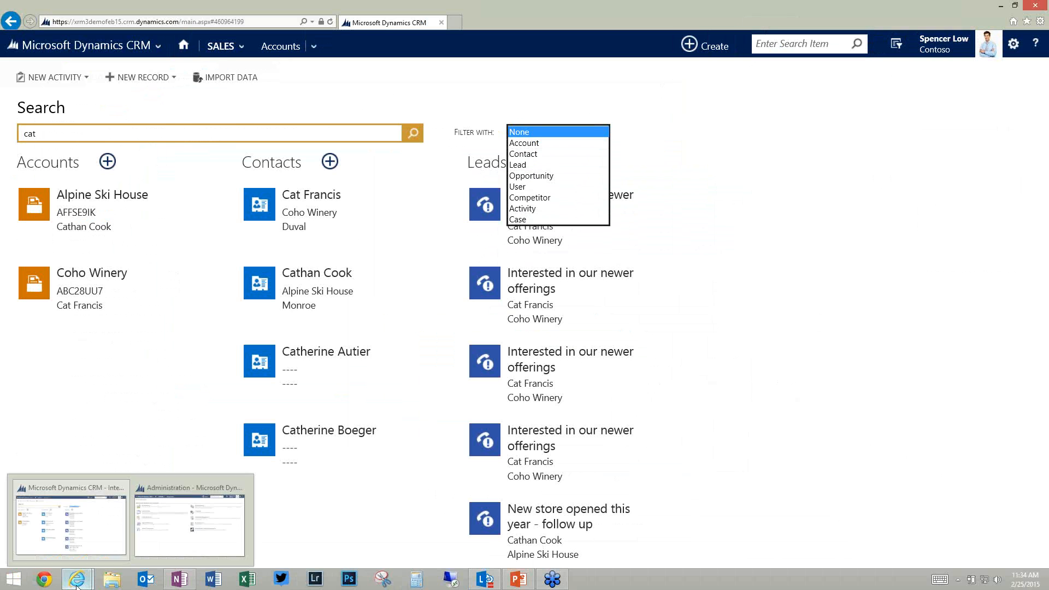
{"action": "left_click", "coordinate": [170, 543]}
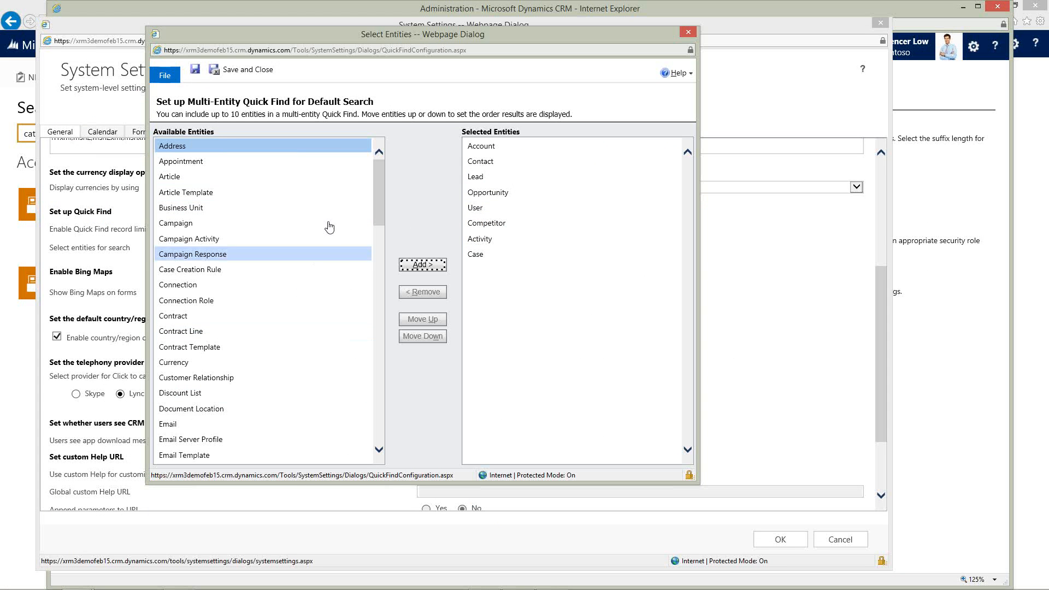
{"action": "left_click_drag", "start_coordinate": [379, 168], "coordinate": [372, 392]}
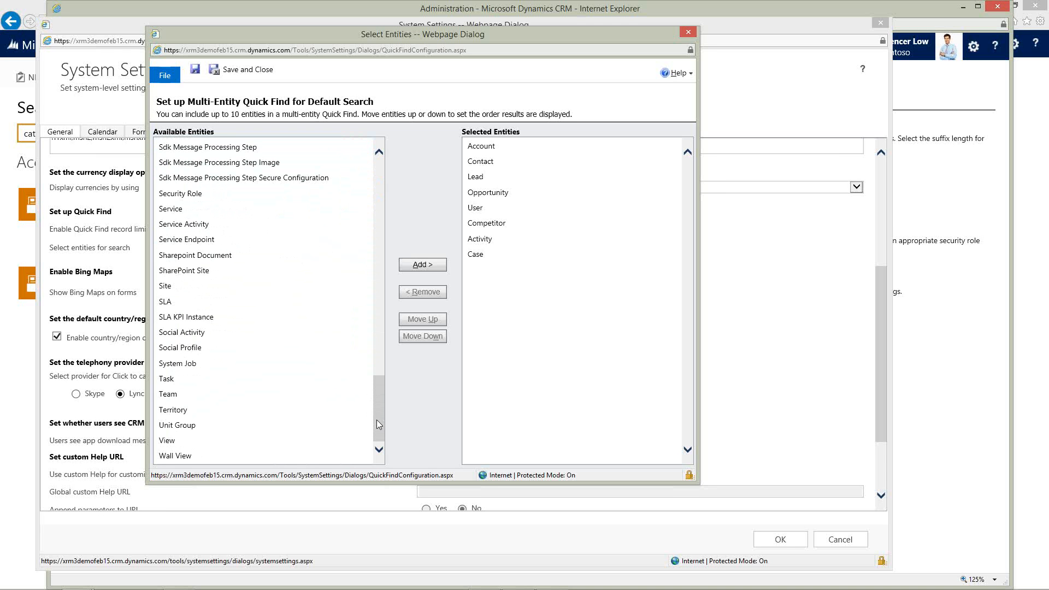
{"action": "left_click_drag", "start_coordinate": [376, 421], "coordinate": [386, 199]}
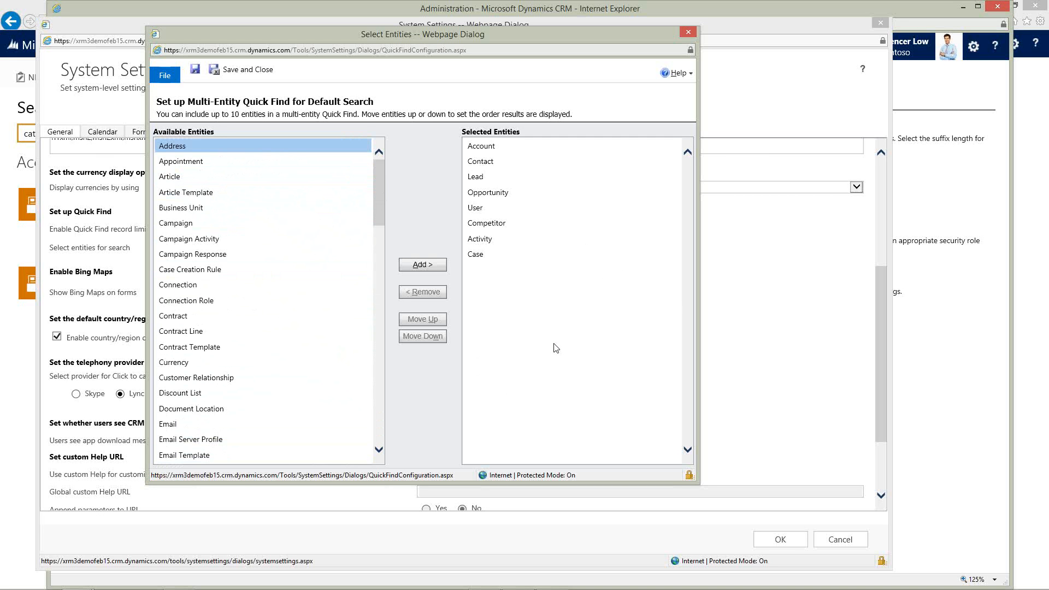
{"action": "left_click_drag", "start_coordinate": [418, 34], "coordinate": [530, 42]}
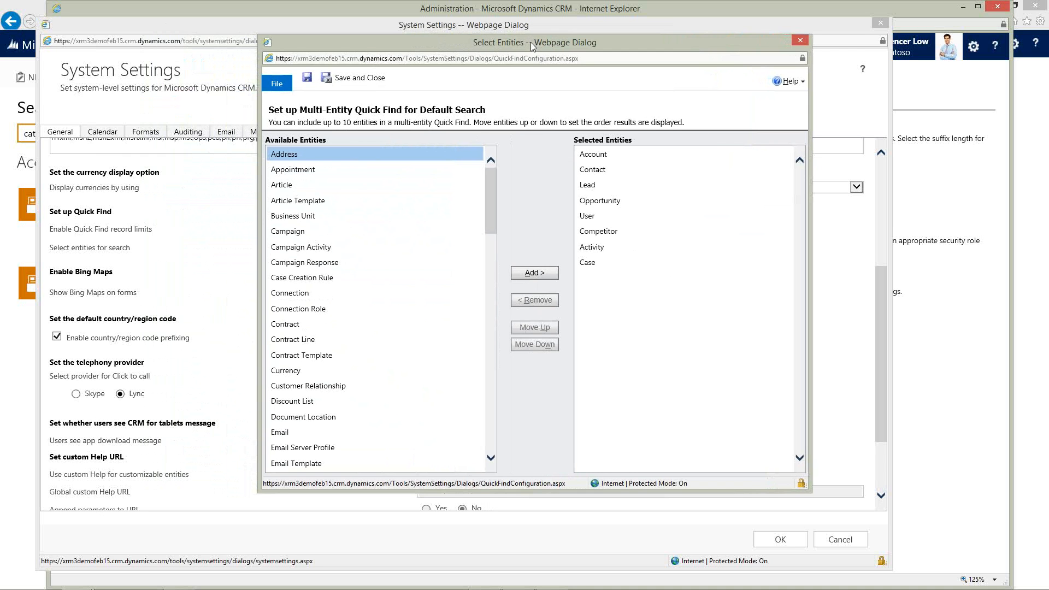
{"action": "left_click", "coordinate": [801, 40]}
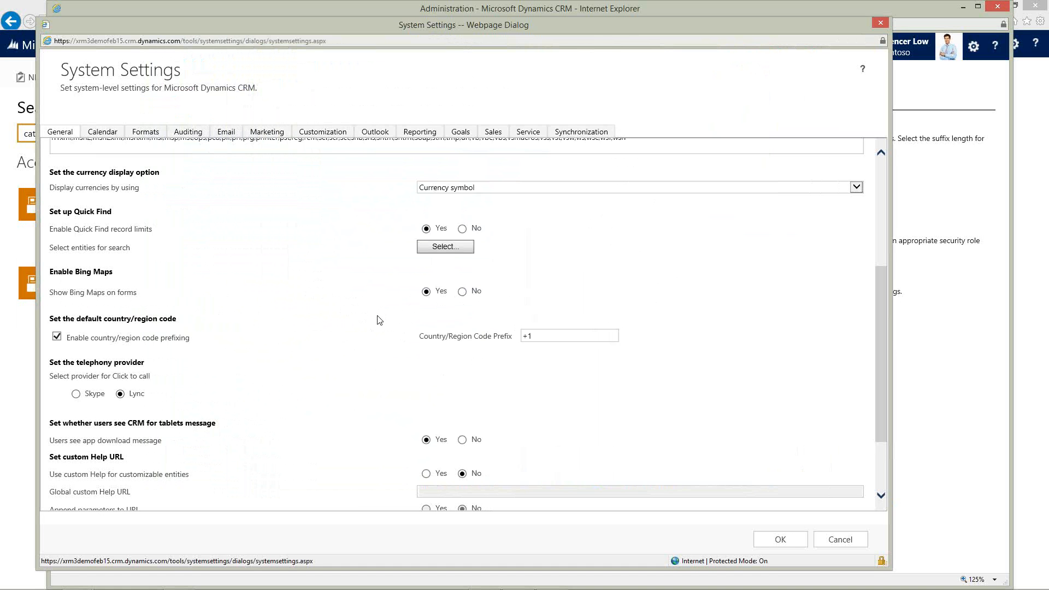
Review the remaining General settings including the telephony provider, then the Outlook and Service tabs.
{"action": "scroll", "coordinate": [380, 320], "scroll_direction": "down", "scroll_amount": 3}
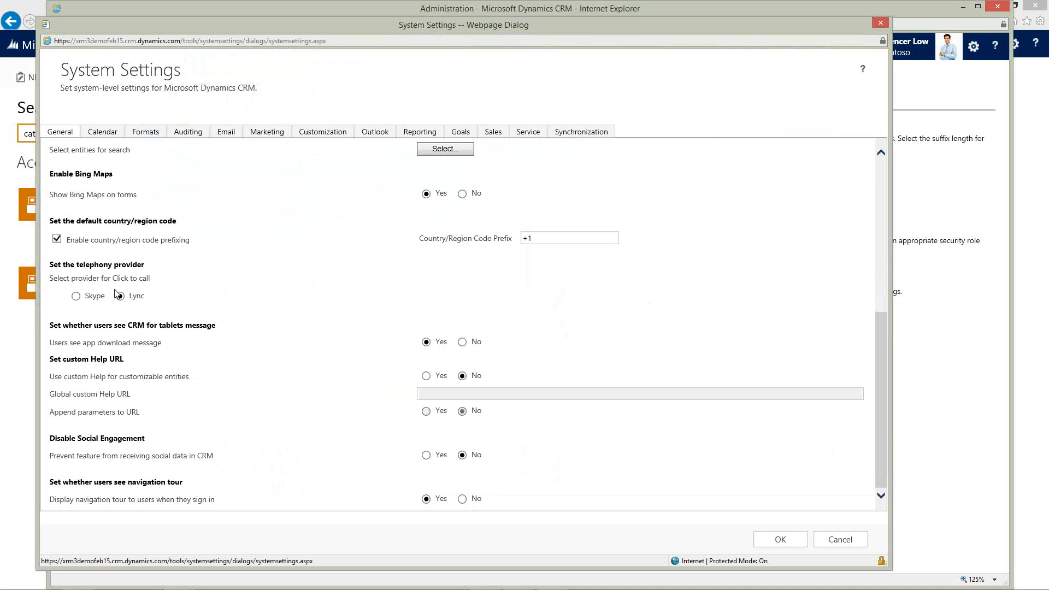
{"action": "left_click", "coordinate": [137, 297]}
{"action": "scroll", "coordinate": [375, 417], "scroll_direction": "up", "scroll_amount": 2}
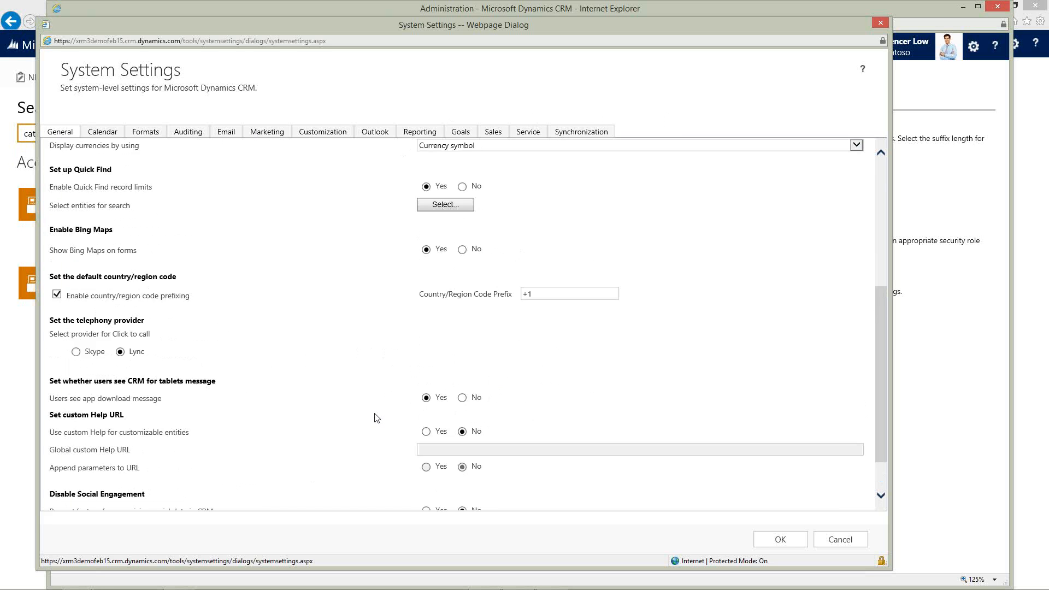
{"action": "scroll", "coordinate": [375, 417], "scroll_direction": "down", "scroll_amount": 2}
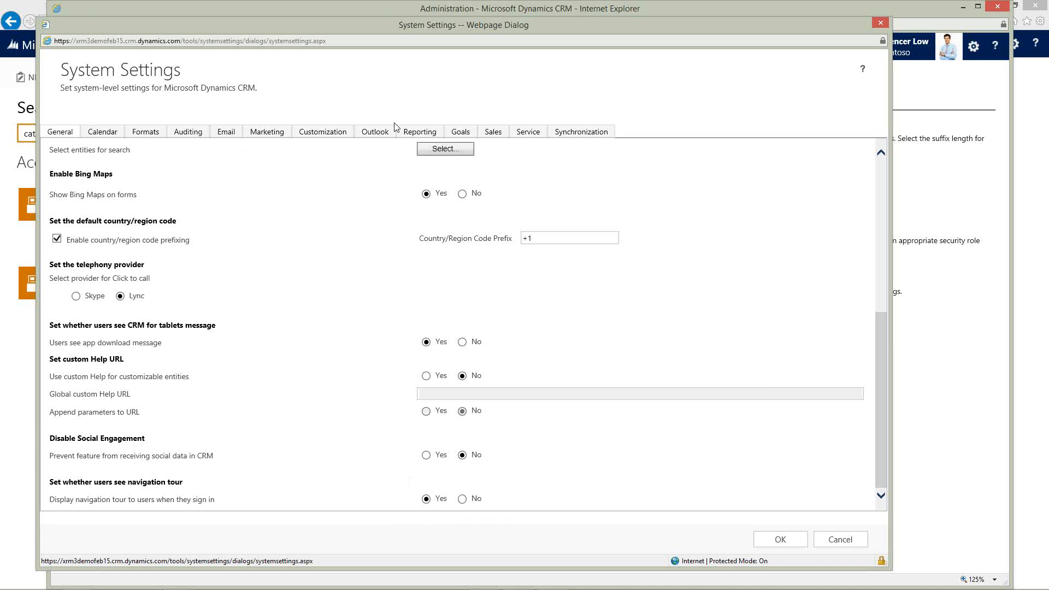
{"action": "left_click", "coordinate": [381, 136]}
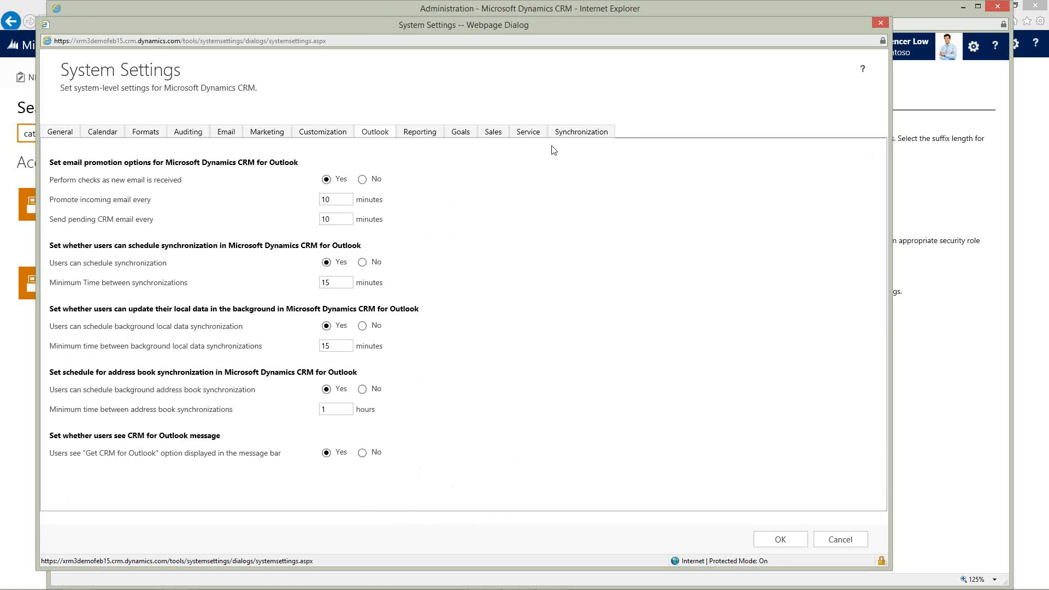
{"action": "left_click", "coordinate": [527, 134]}
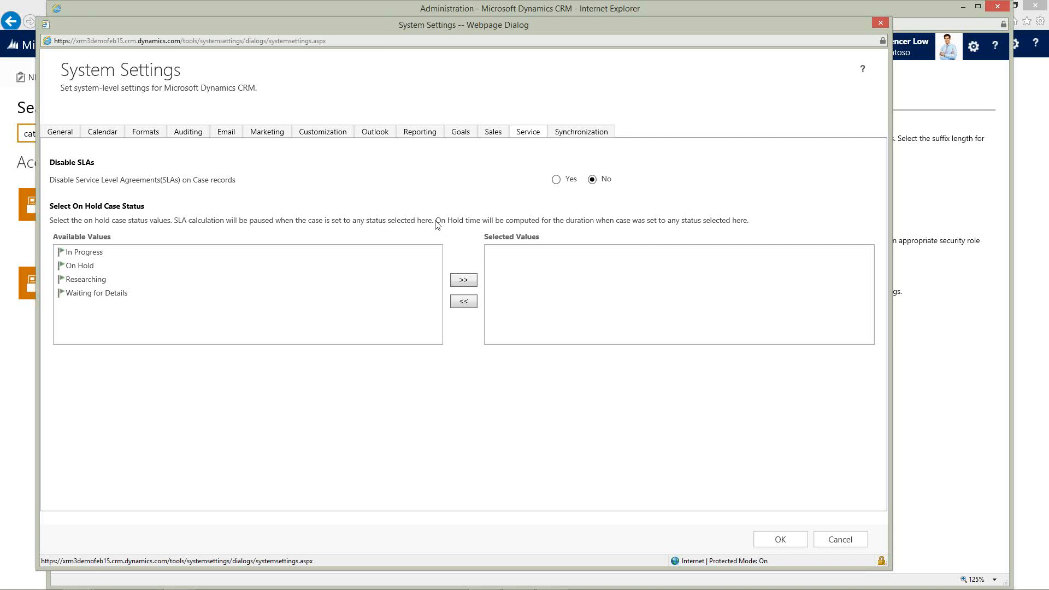
Review the Synchronization system settings for Outlook and Exchange, and close System Settings without saving.
{"action": "left_click", "coordinate": [579, 133]}
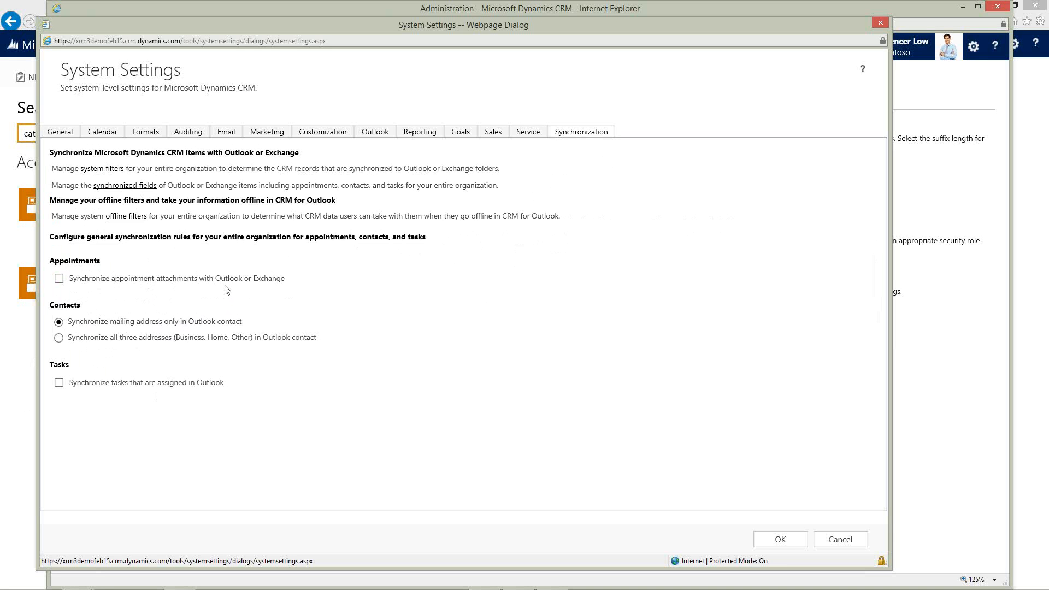
{"action": "left_click", "coordinate": [842, 541]}
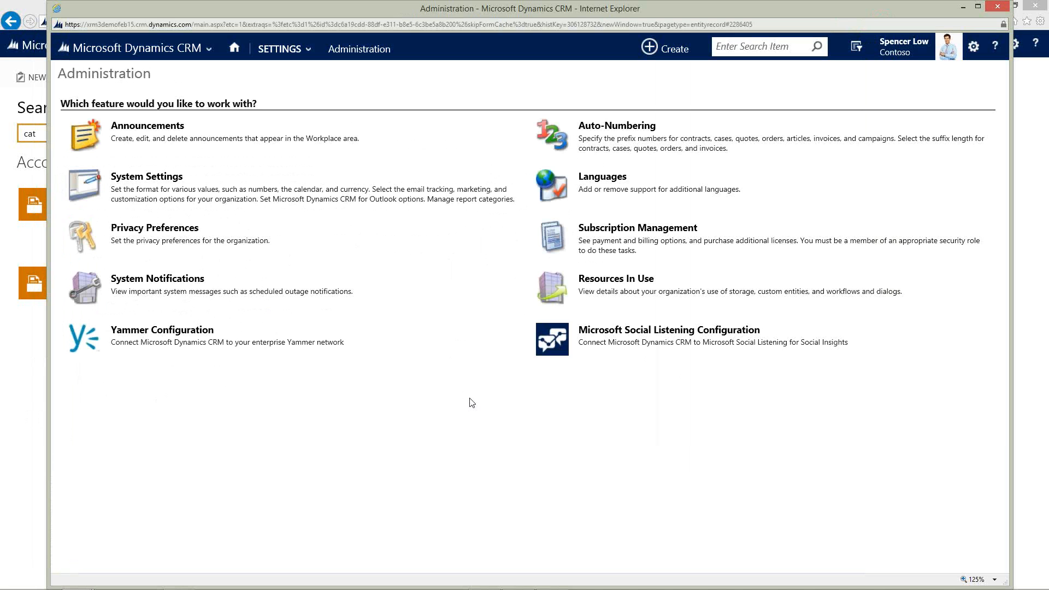
Open the Service Management settings and look through the case settings, service terms, templates and service scheduling options.
{"action": "left_click", "coordinate": [284, 54]}
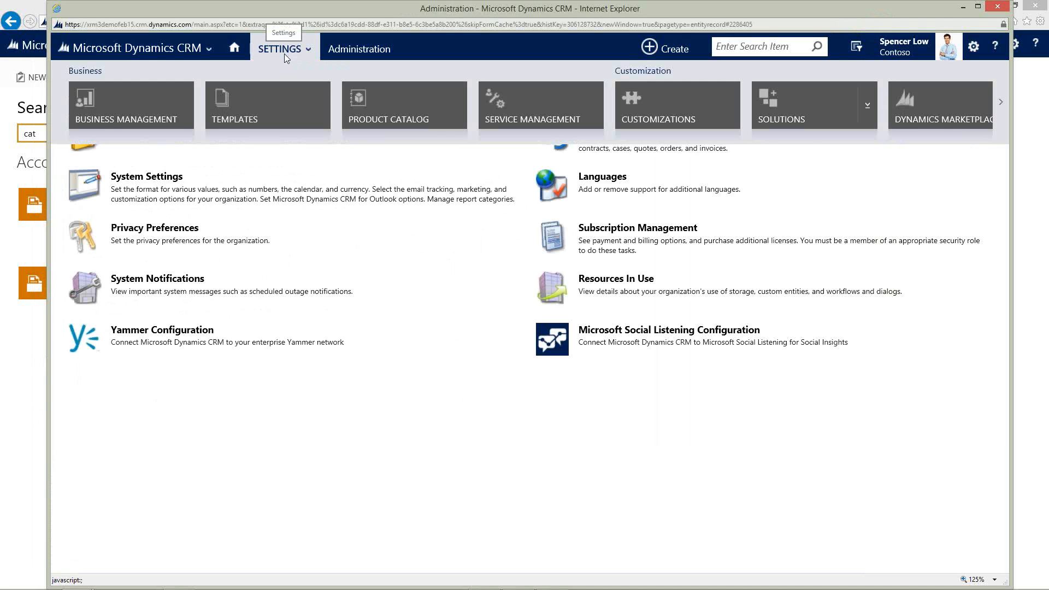
{"action": "left_click", "coordinate": [530, 113]}
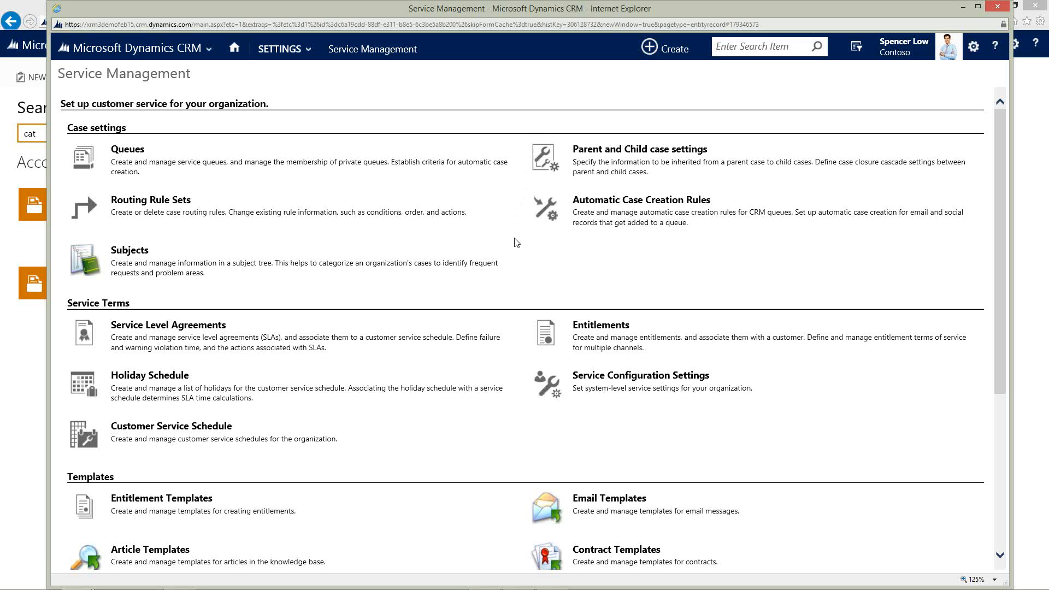
{"action": "scroll", "coordinate": [516, 241], "scroll_direction": "down", "scroll_amount": 5}
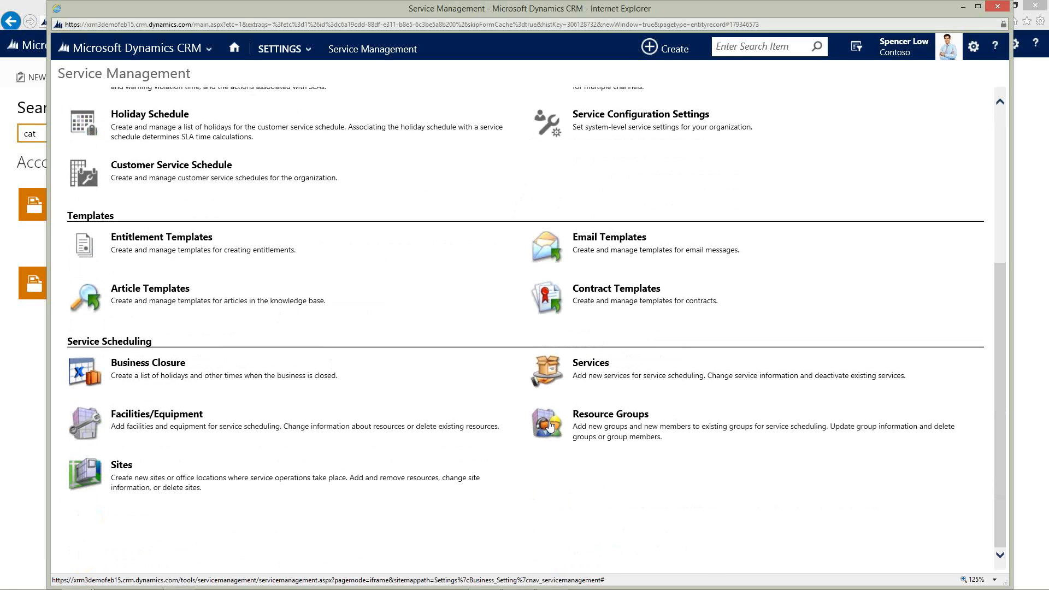
{"action": "scroll", "coordinate": [503, 326], "scroll_direction": "up", "scroll_amount": 4}
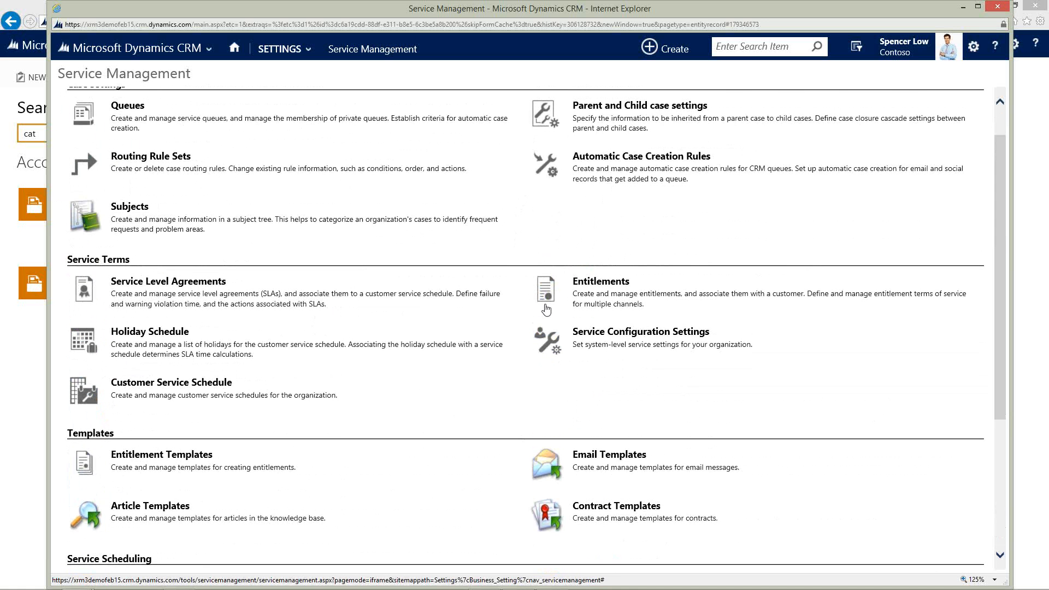
{"action": "scroll", "coordinate": [463, 399], "scroll_direction": "down", "scroll_amount": 4}
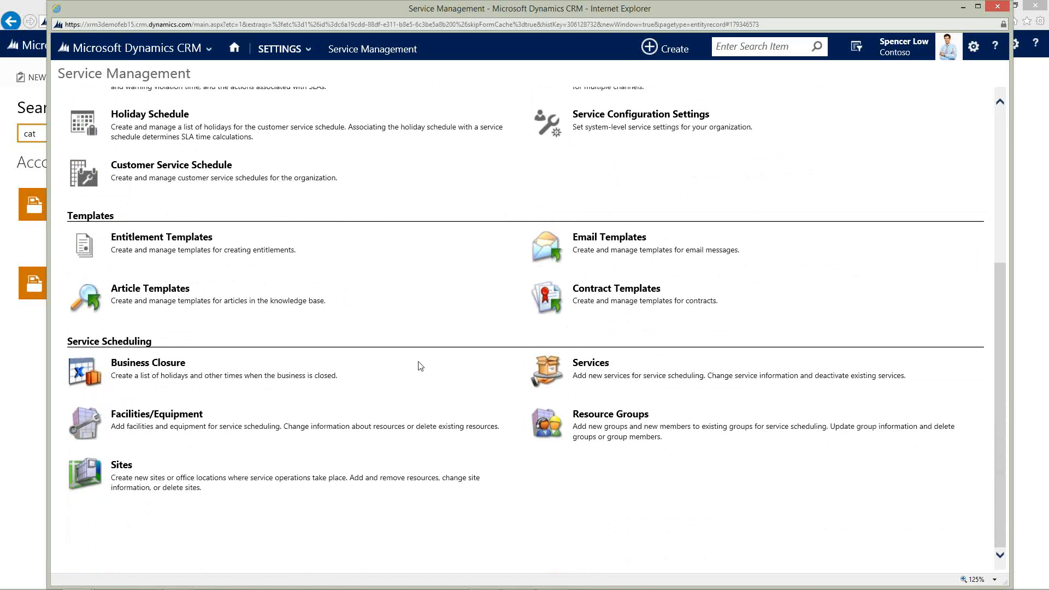
{"action": "scroll", "coordinate": [446, 367], "scroll_direction": "up", "scroll_amount": 1}
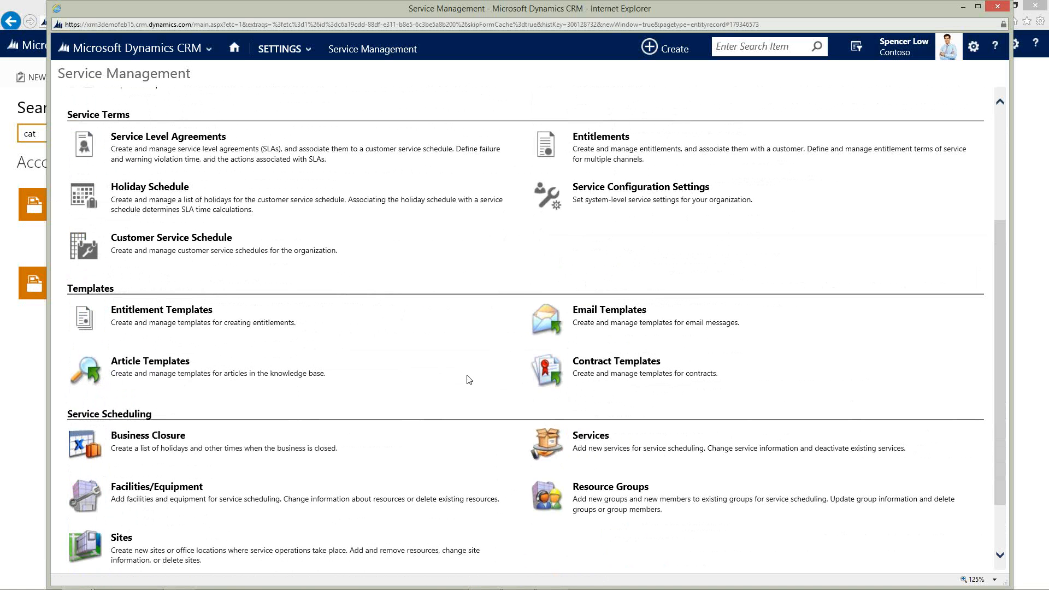
{"action": "scroll", "coordinate": [469, 379], "scroll_direction": "up", "scroll_amount": 2}
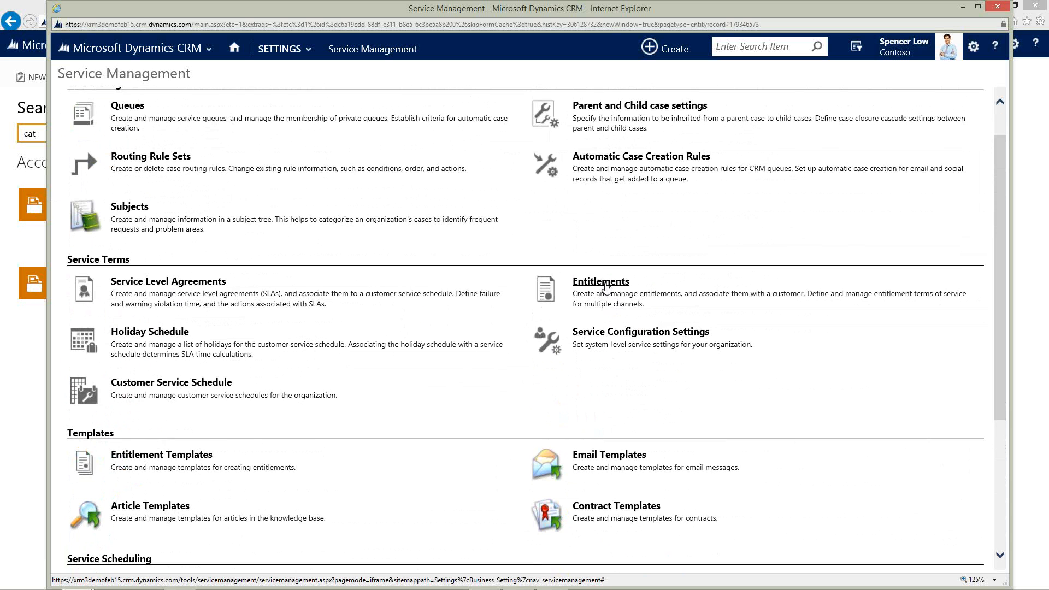
{"action": "scroll", "coordinate": [327, 196], "scroll_direction": "up", "scroll_amount": 2}
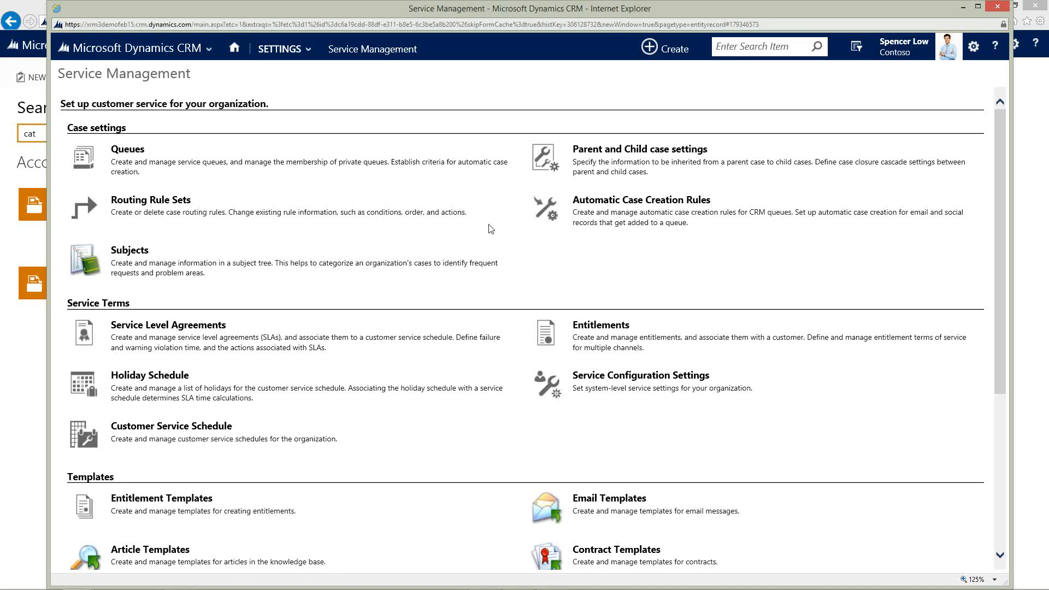
Go to the Sales area's open opportunities and open the Computers opportunity.
{"action": "left_click", "coordinate": [186, 51]}
{"action": "left_click", "coordinate": [150, 107]}
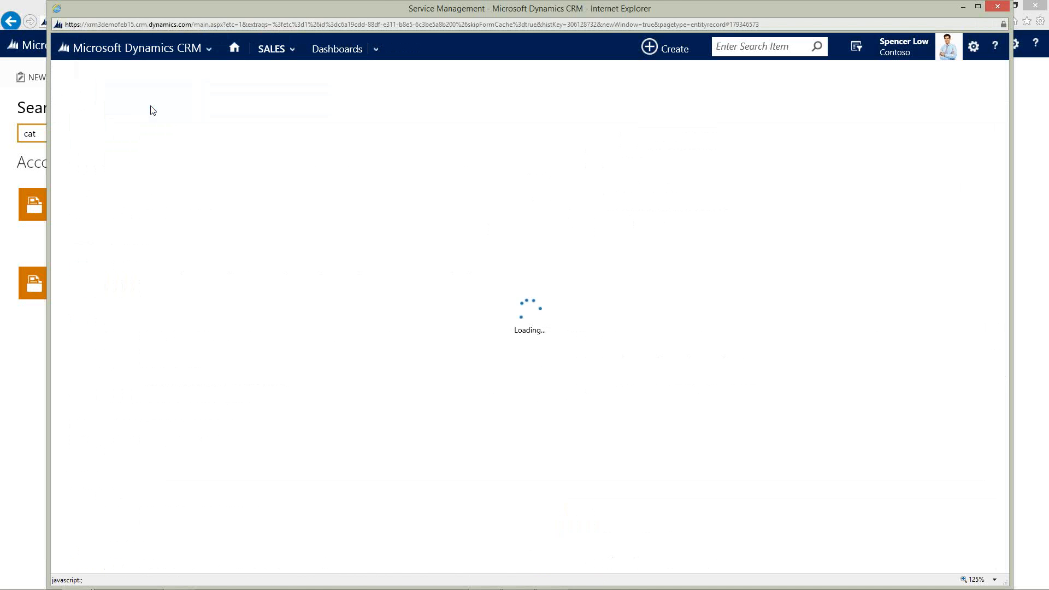
{"action": "left_click", "coordinate": [284, 49]}
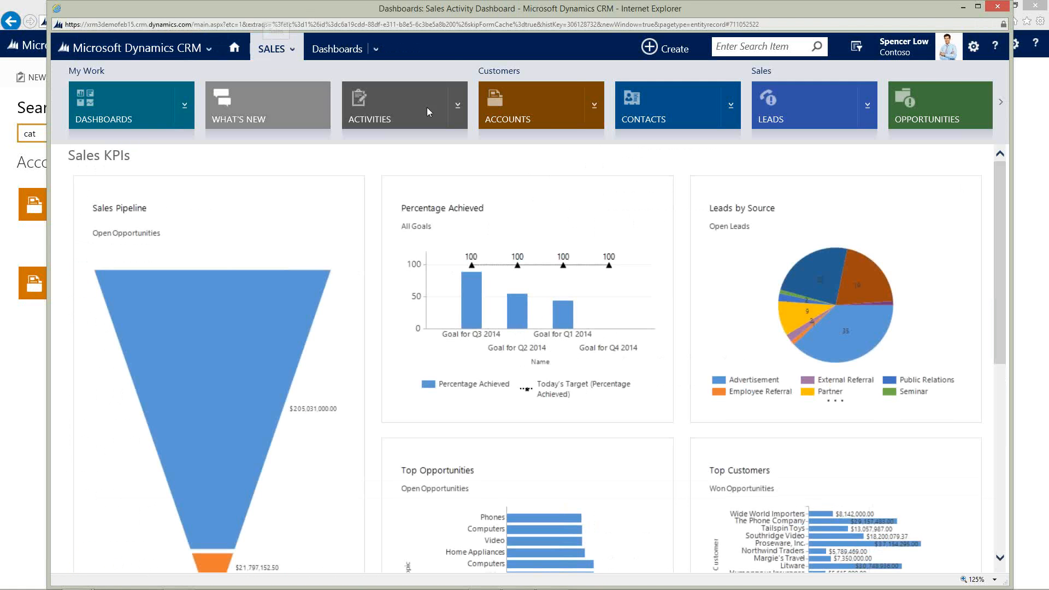
{"action": "left_click", "coordinate": [958, 98]}
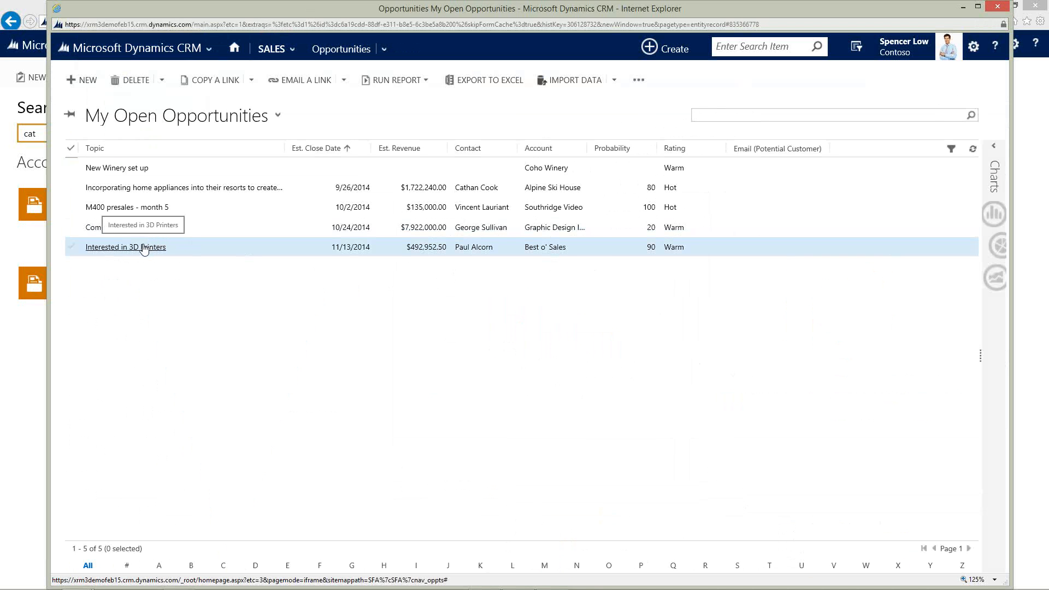
{"action": "left_click", "coordinate": [117, 228]}
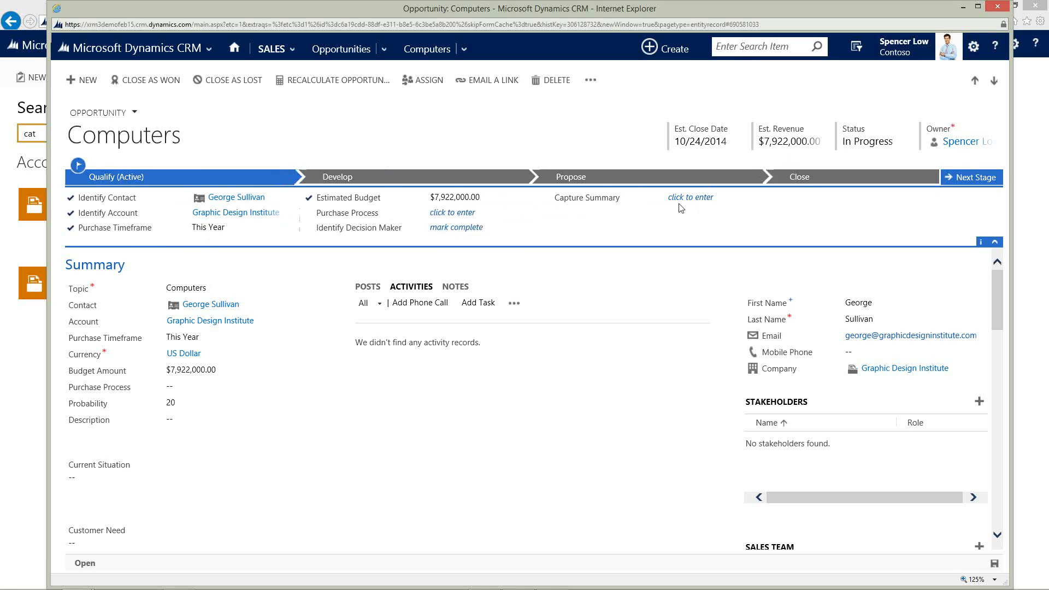
Look over the Develop stage of the opportunity's process and set the Discount in the Propose stage to 15.
{"action": "left_click", "coordinate": [384, 180]}
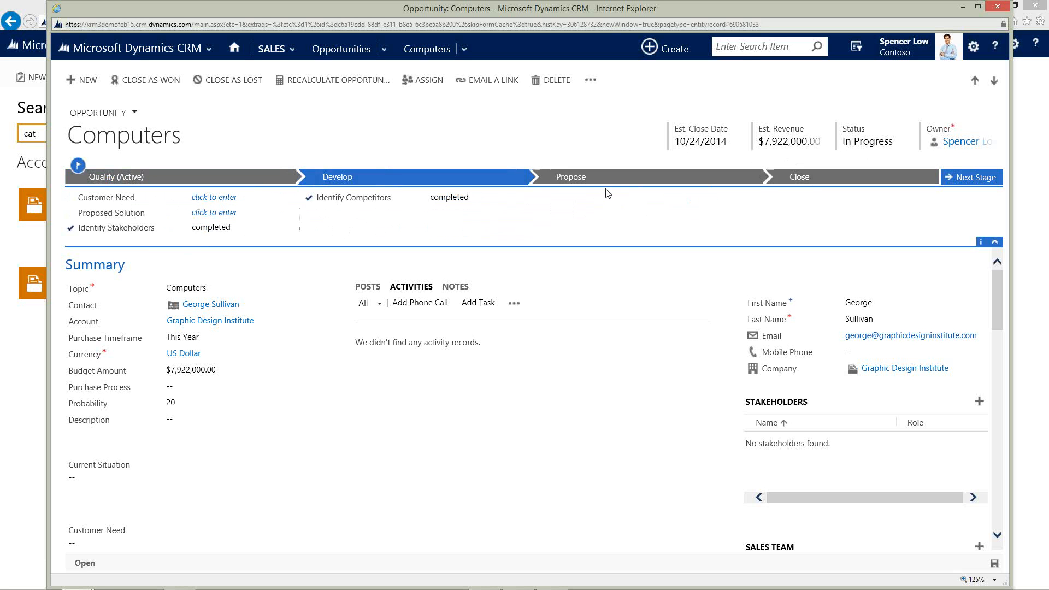
{"action": "left_click", "coordinate": [588, 179]}
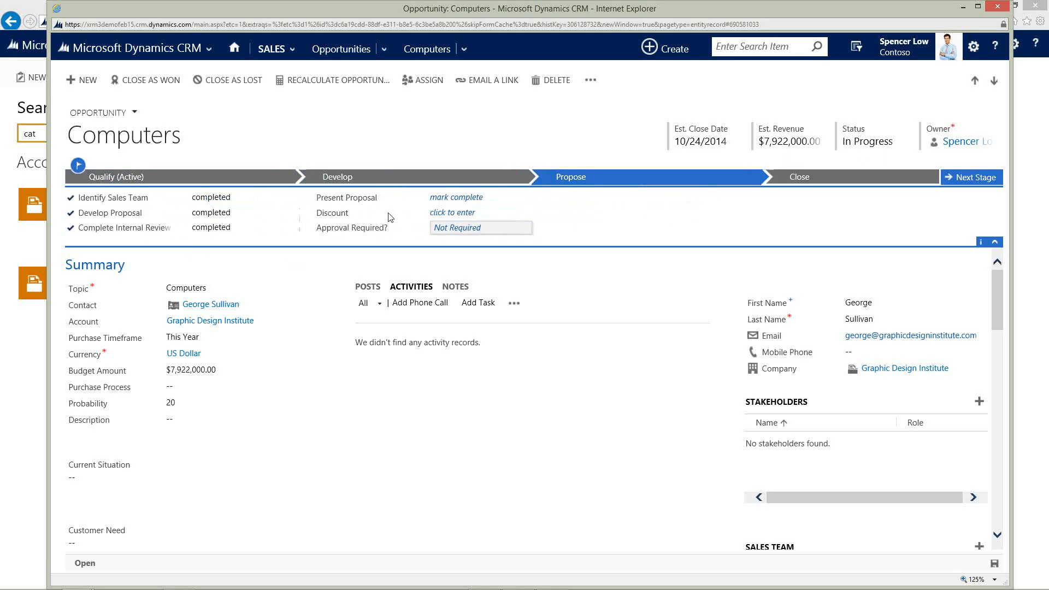
{"action": "left_click", "coordinate": [449, 214]}
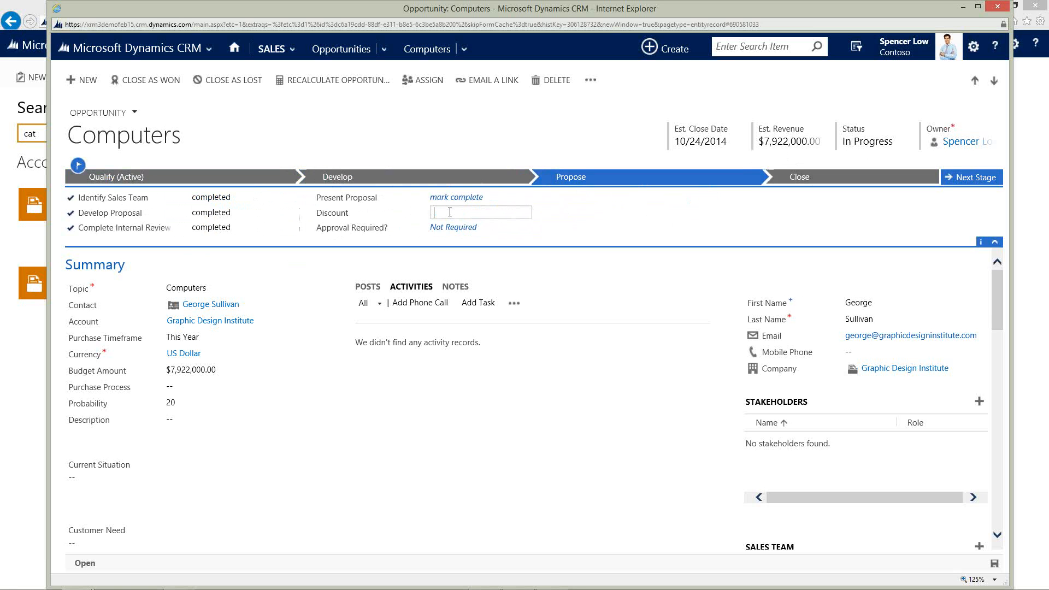
{"action": "type", "text": "15"}
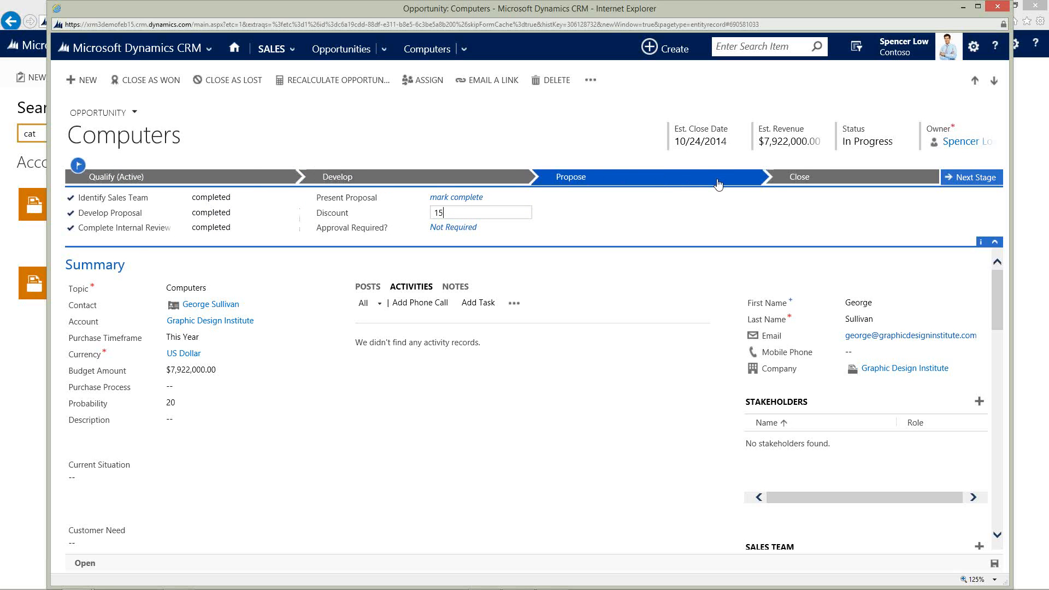
{"action": "key", "text": "Tab"}
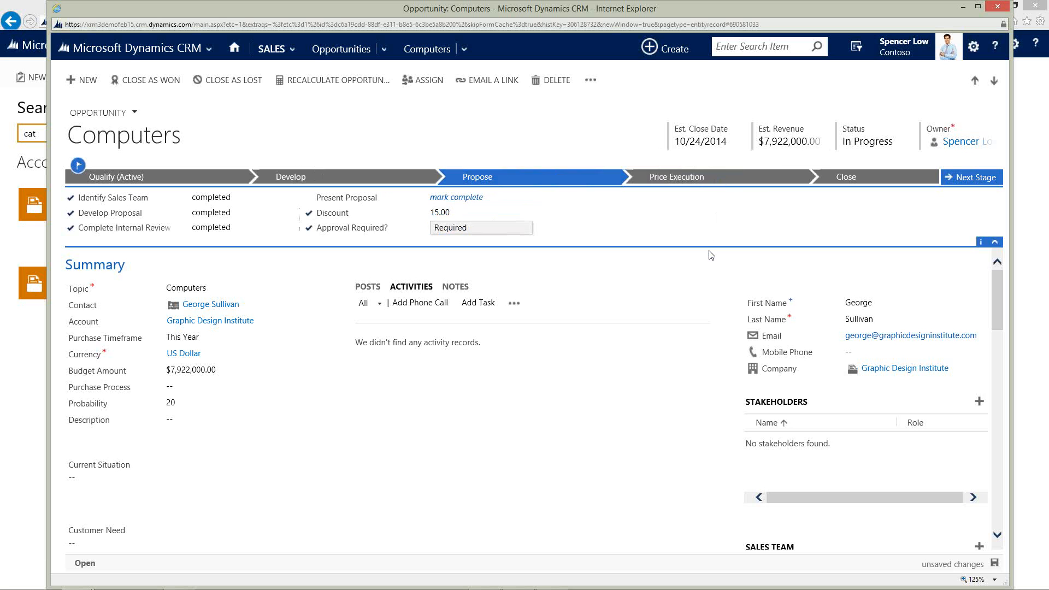
Compare the Price Execution stage with the Propose stage, and examine its approval and approver fields.
{"action": "left_click", "coordinate": [678, 178]}
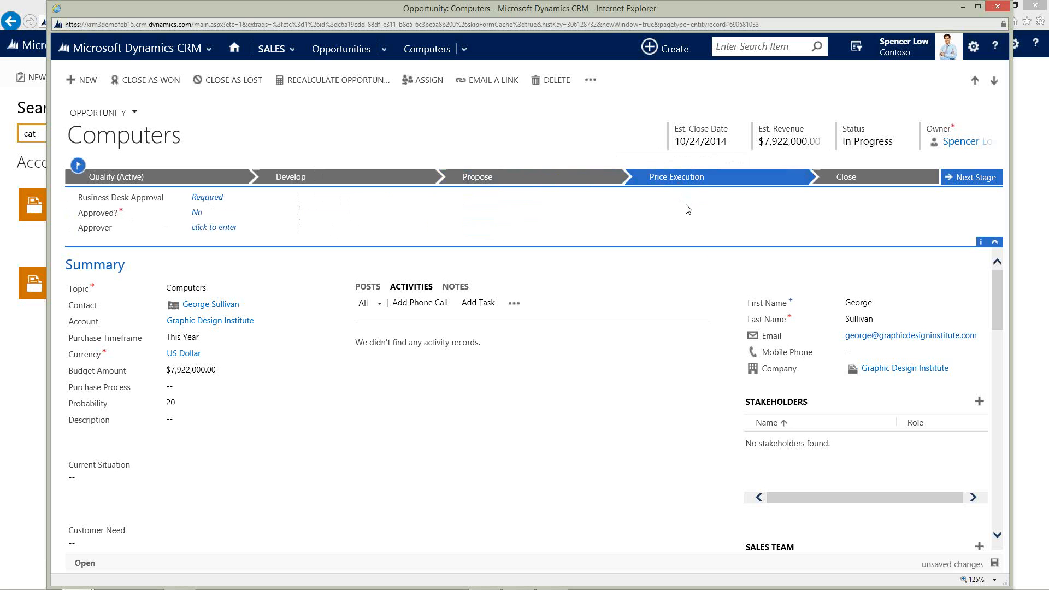
{"action": "left_click", "coordinate": [481, 178]}
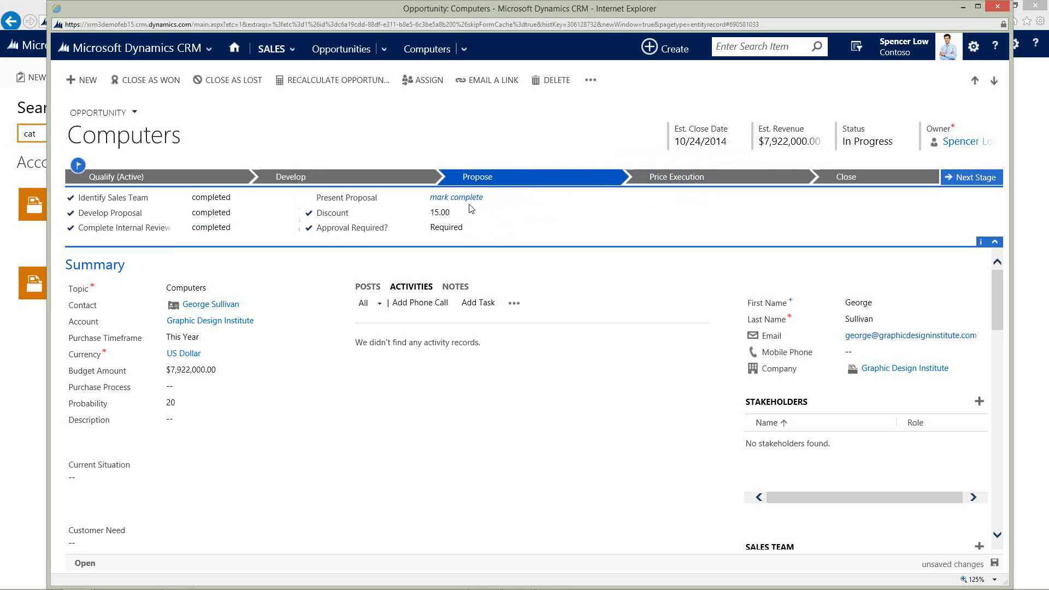
{"action": "left_click", "coordinate": [705, 179]}
{"action": "left_click", "coordinate": [214, 228]}
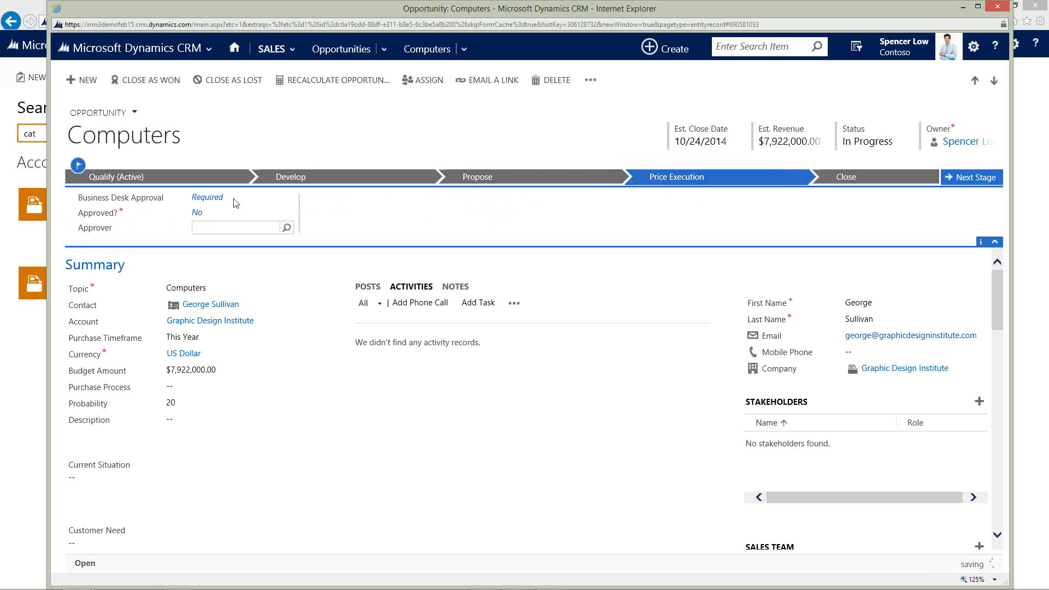
{"action": "left_click", "coordinate": [207, 211]}
Open the Opportunity Sales Process for editing and examine its stages, the discount branch condition and the Price Execution steps.
{"action": "left_click", "coordinate": [590, 81]}
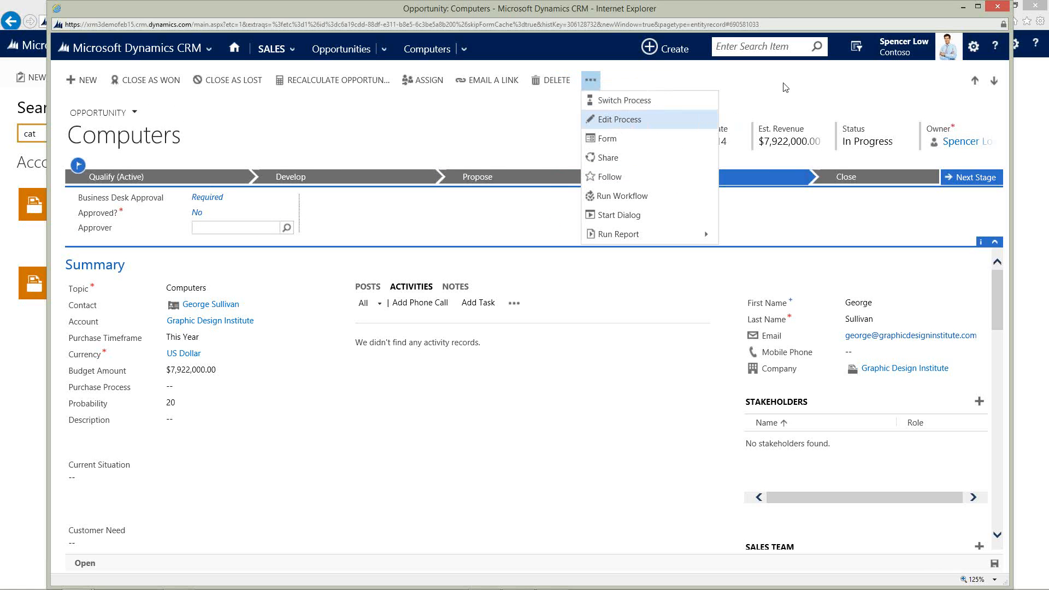
{"action": "left_click", "coordinate": [619, 120]}
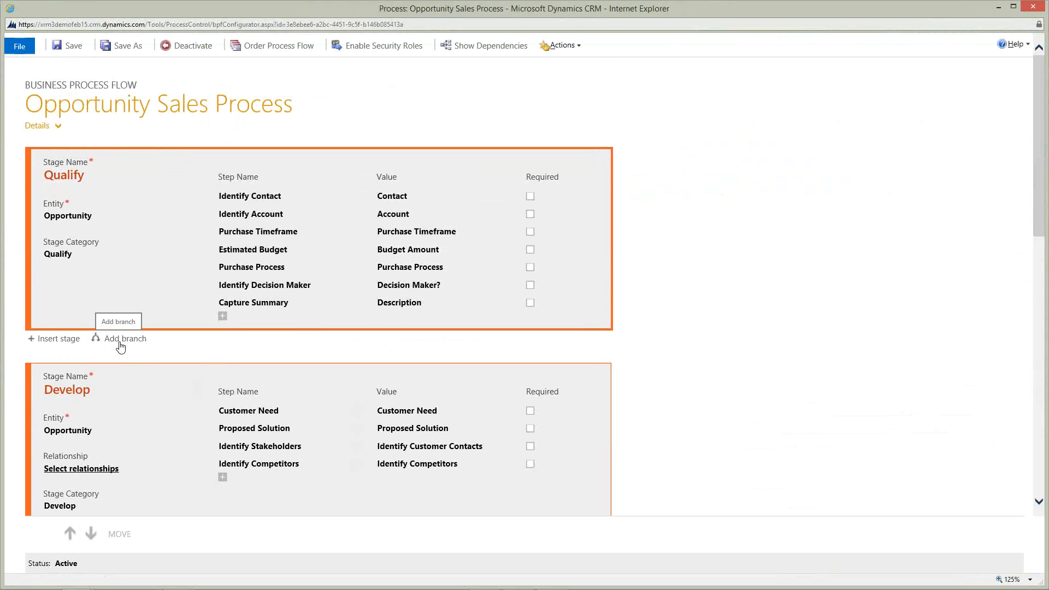
{"action": "scroll", "coordinate": [634, 353], "scroll_direction": "down", "scroll_amount": 3}
{"action": "scroll", "coordinate": [634, 353], "scroll_direction": "down", "scroll_amount": 3}
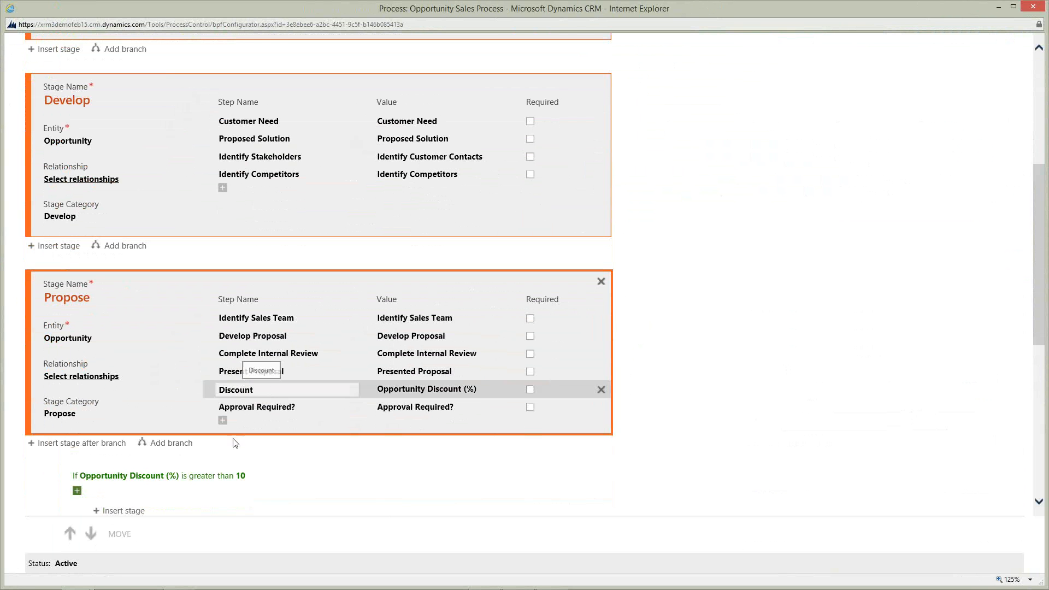
{"action": "scroll", "coordinate": [139, 464], "scroll_direction": "down", "scroll_amount": 3}
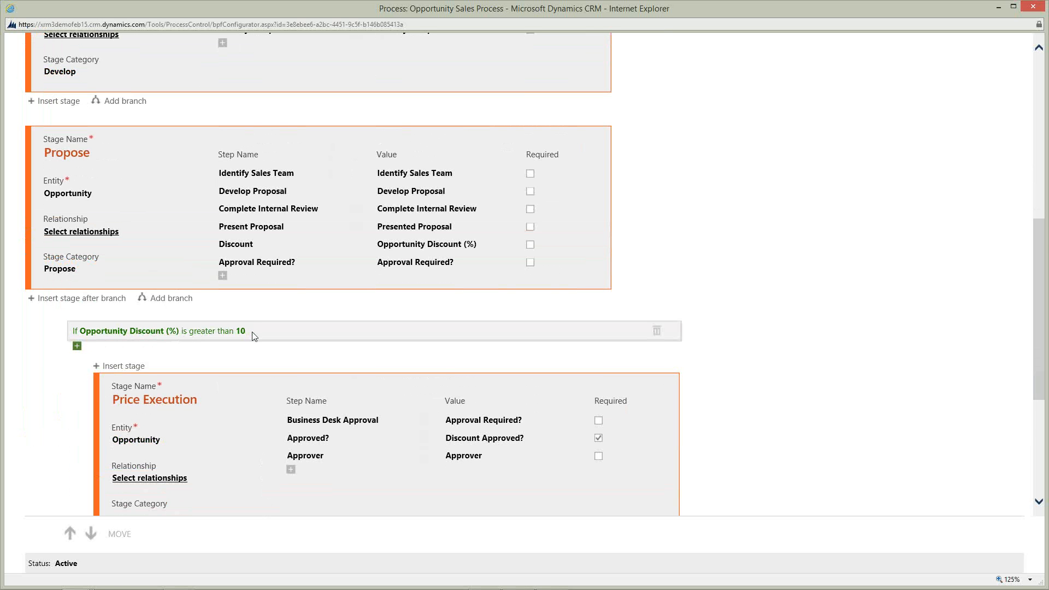
{"action": "scroll", "coordinate": [254, 336], "scroll_direction": "down", "scroll_amount": 2}
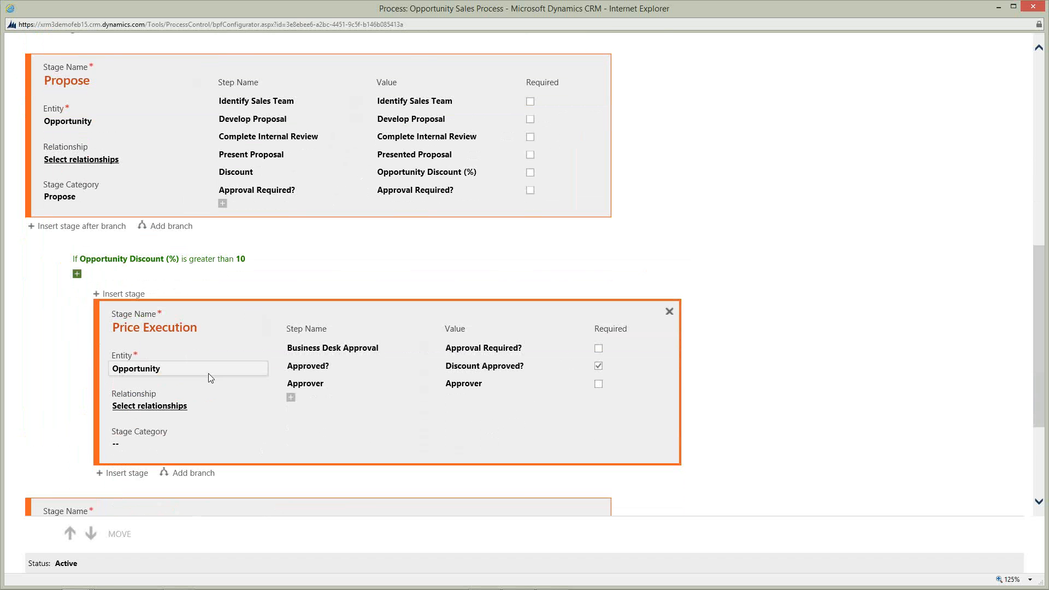
{"action": "scroll", "coordinate": [247, 341], "scroll_direction": "down", "scroll_amount": 2}
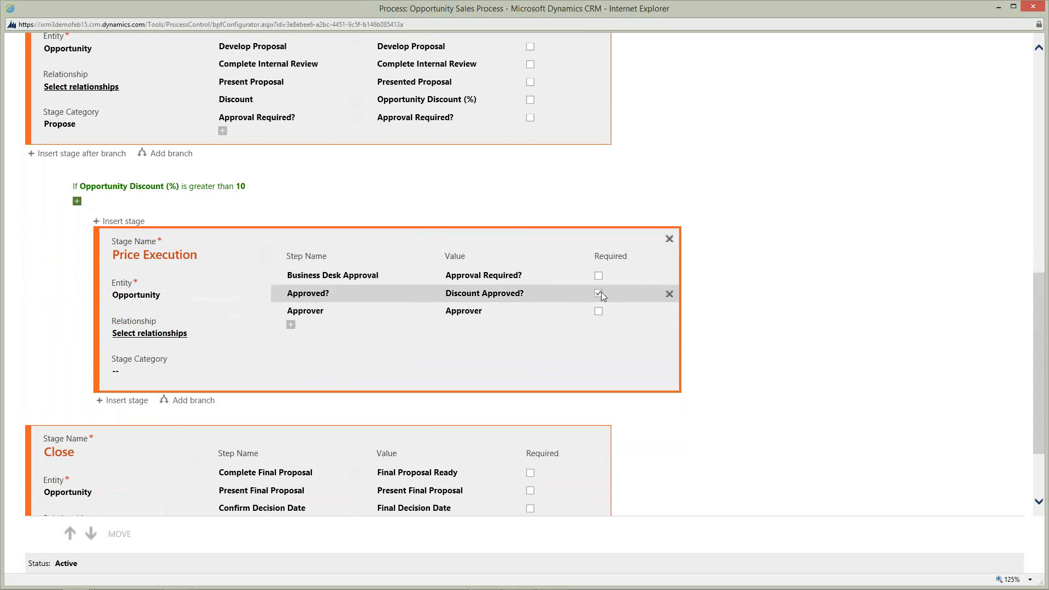
Make the Approver step in the Price Execution stage required, and close the process editor without saving.
{"action": "left_click", "coordinate": [599, 311]}
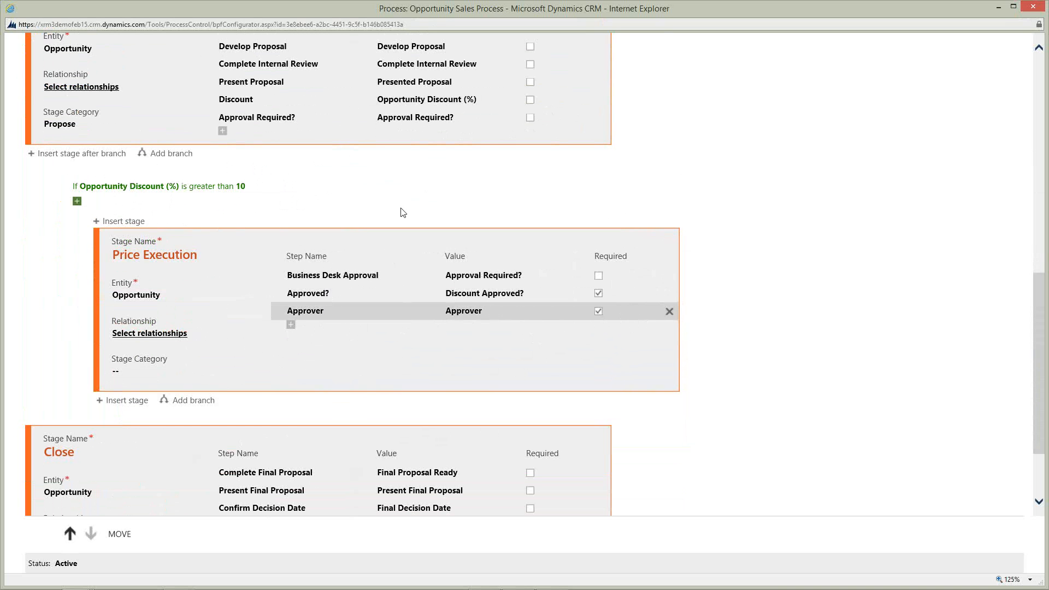
{"action": "left_click", "coordinate": [1033, 6]}
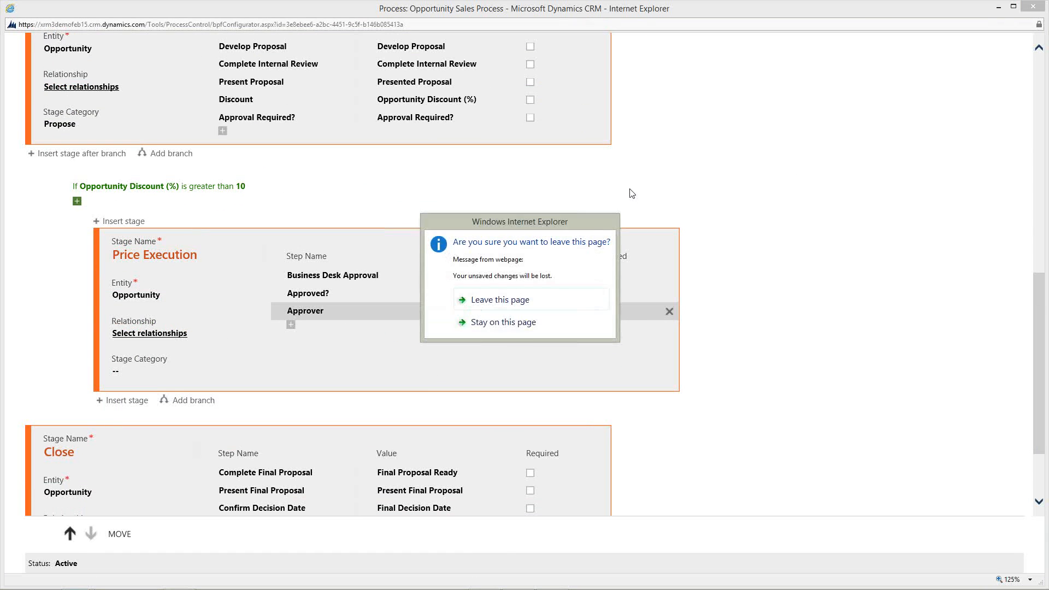
{"action": "left_click", "coordinate": [490, 300]}
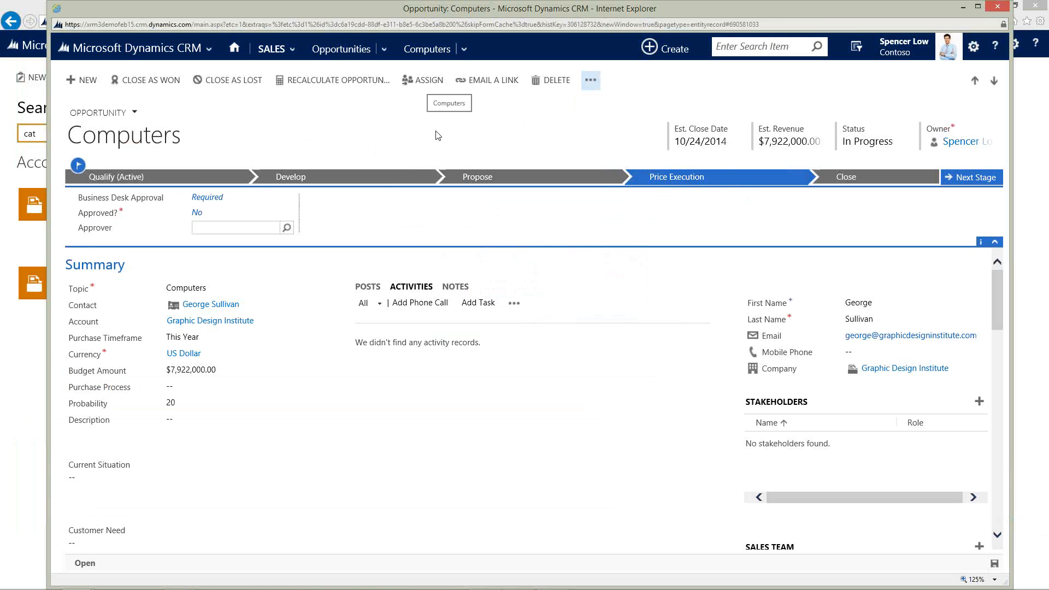
Close the opportunity window and minimize the main CRM browser window to switch to the PowerPoint presentation.
{"action": "left_click", "coordinate": [998, 6]}
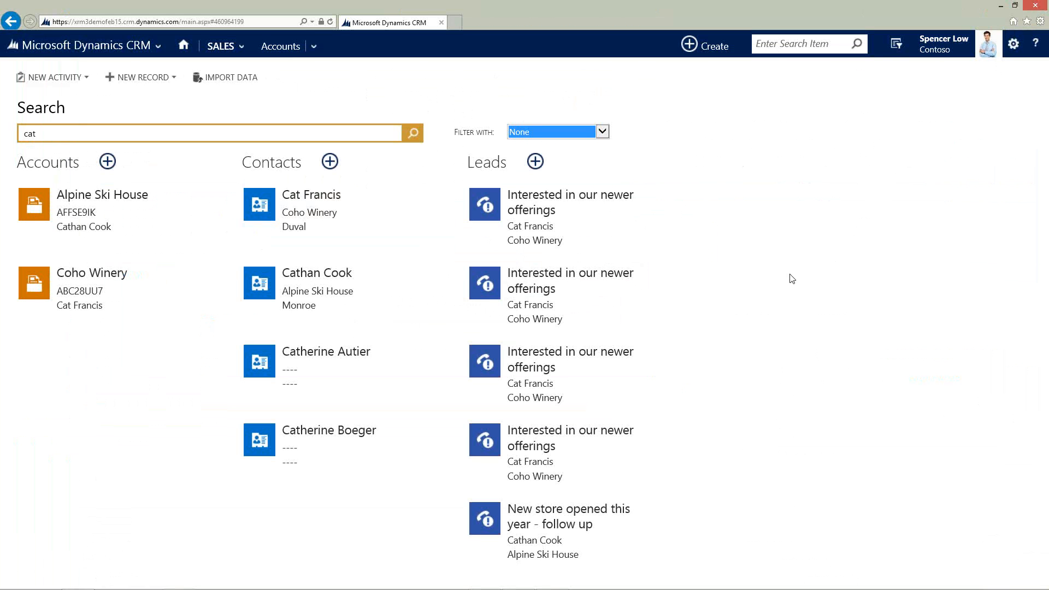
{"action": "key", "text": "alt"}
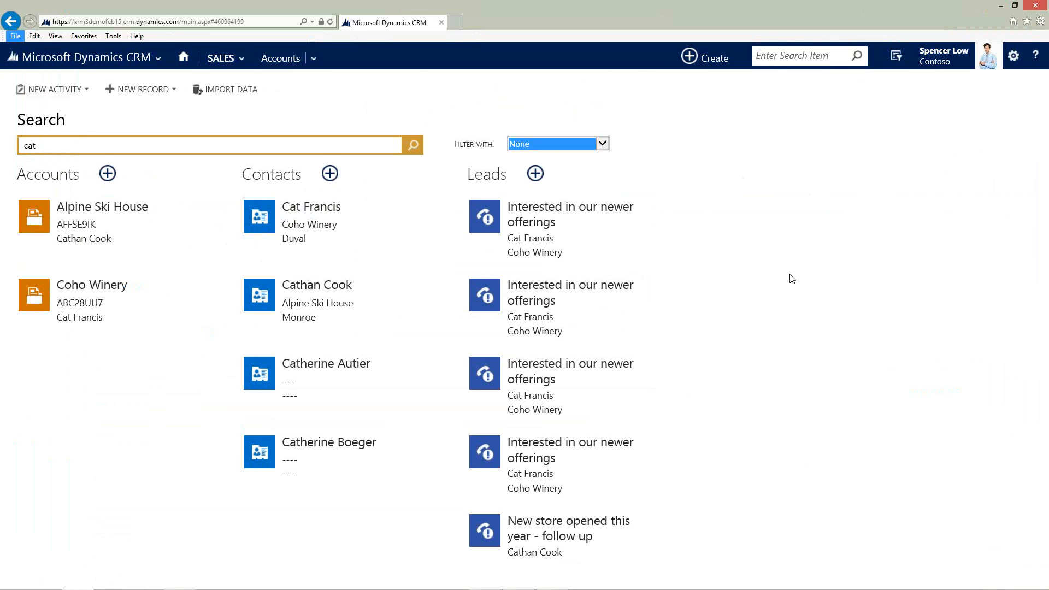
{"action": "key", "text": "alt"}
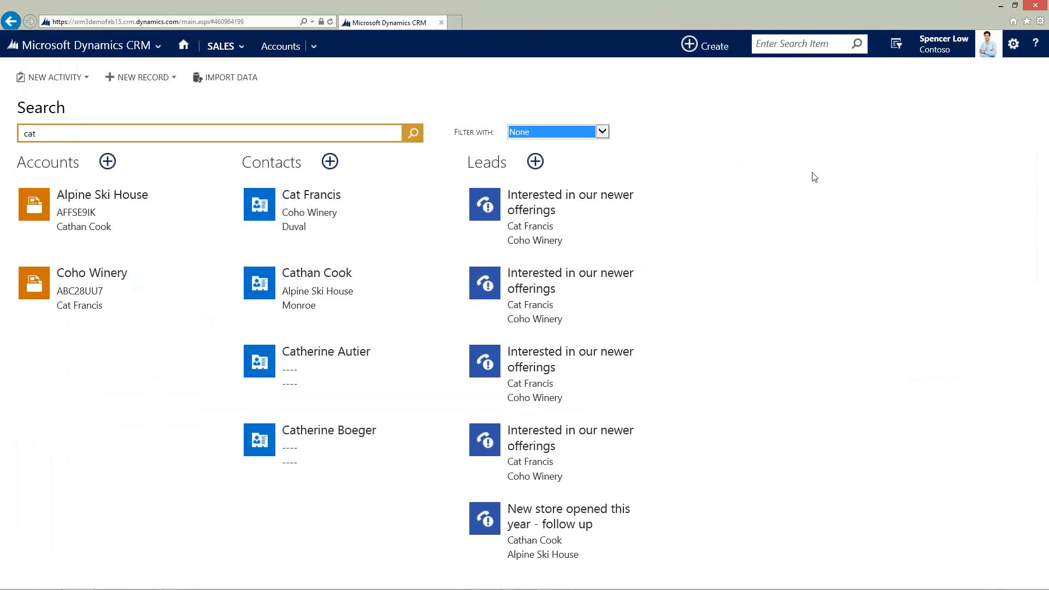
{"action": "left_click", "coordinate": [1000, 6]}
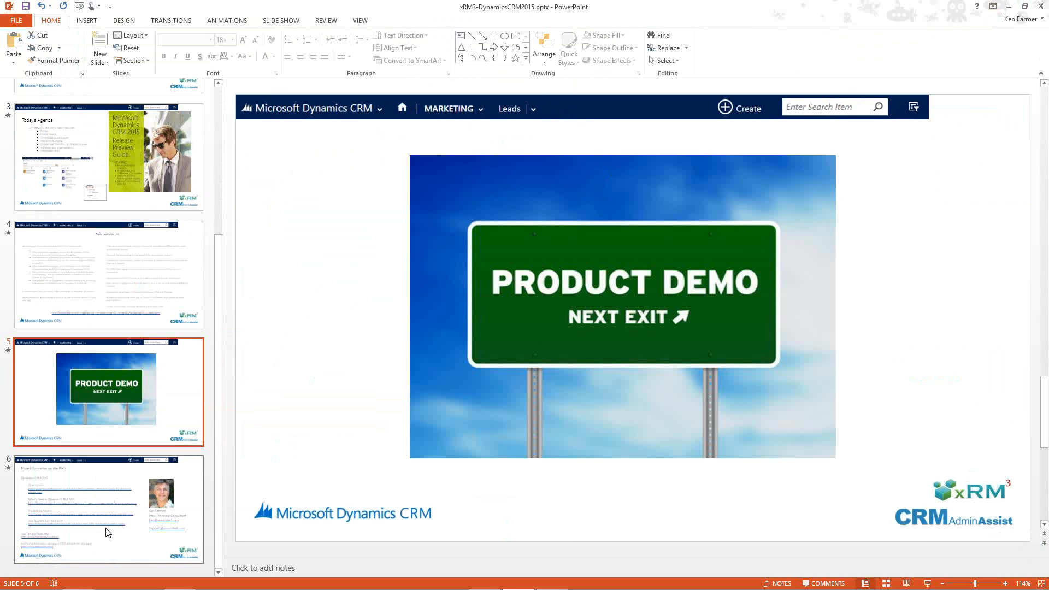
Start the slide show from the "More Information on the Web" slide.
{"action": "left_click", "coordinate": [116, 545]}
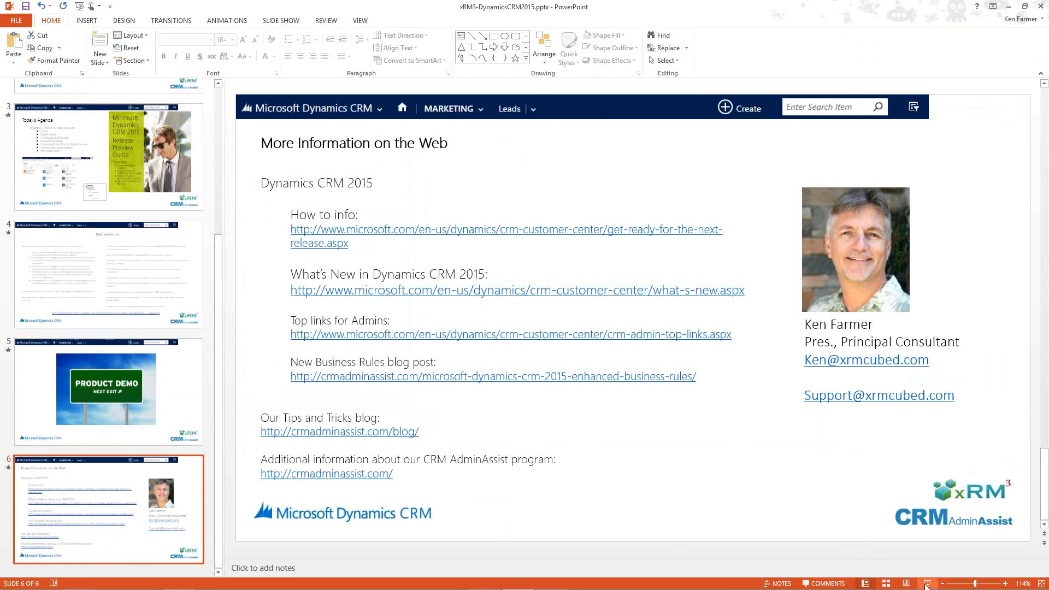
{"action": "left_click", "coordinate": [929, 583]}
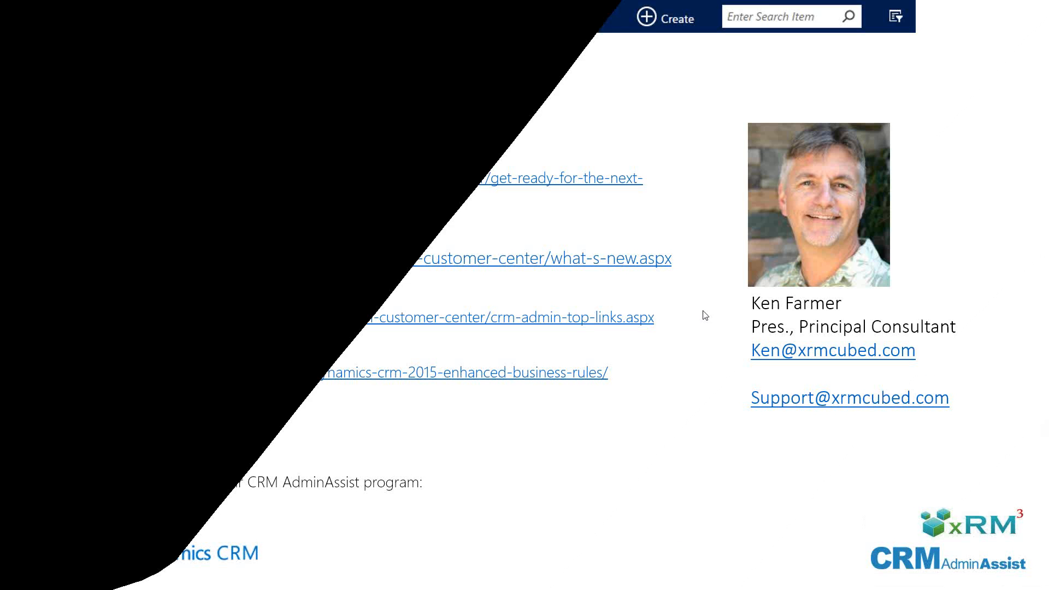